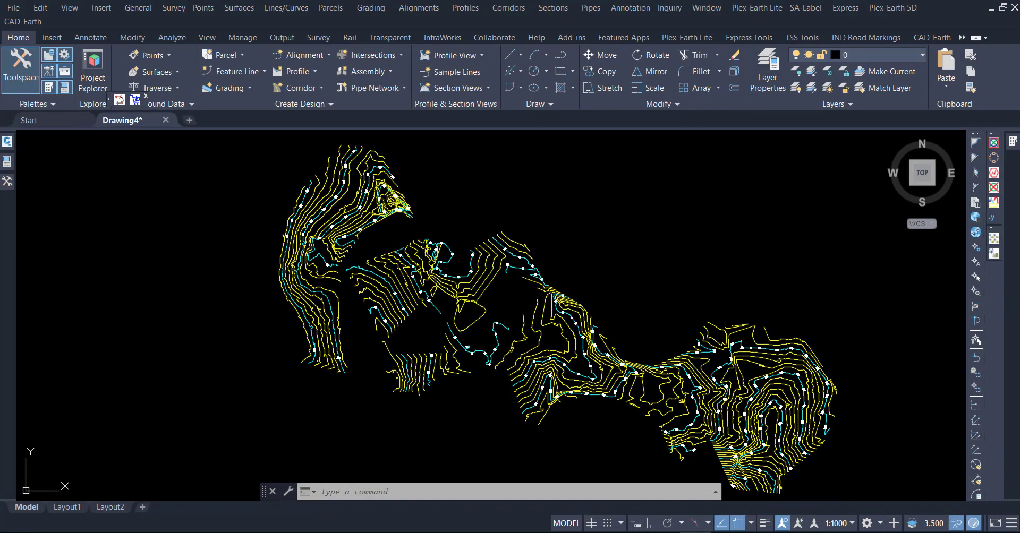
Step: Survey the contour map and check the cyan 95 contour's properties
{"action": "scroll", "coordinate": [400, 370], "scroll_direction": "up", "scroll_amount": 5}
{"action": "scroll", "coordinate": [400, 370], "scroll_direction": "up", "scroll_amount": 3}
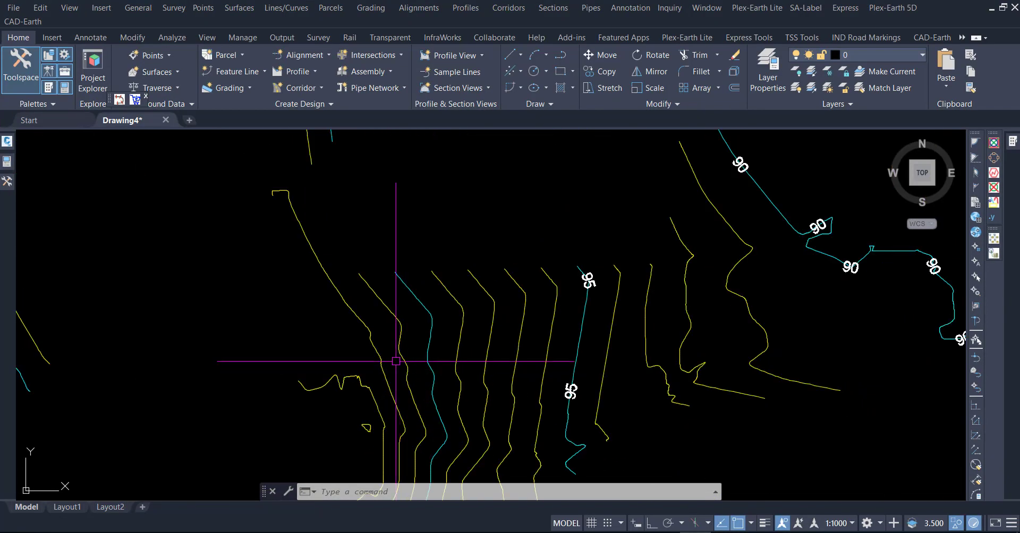
{"action": "scroll", "coordinate": [245, 357], "scroll_direction": "down", "scroll_amount": 1}
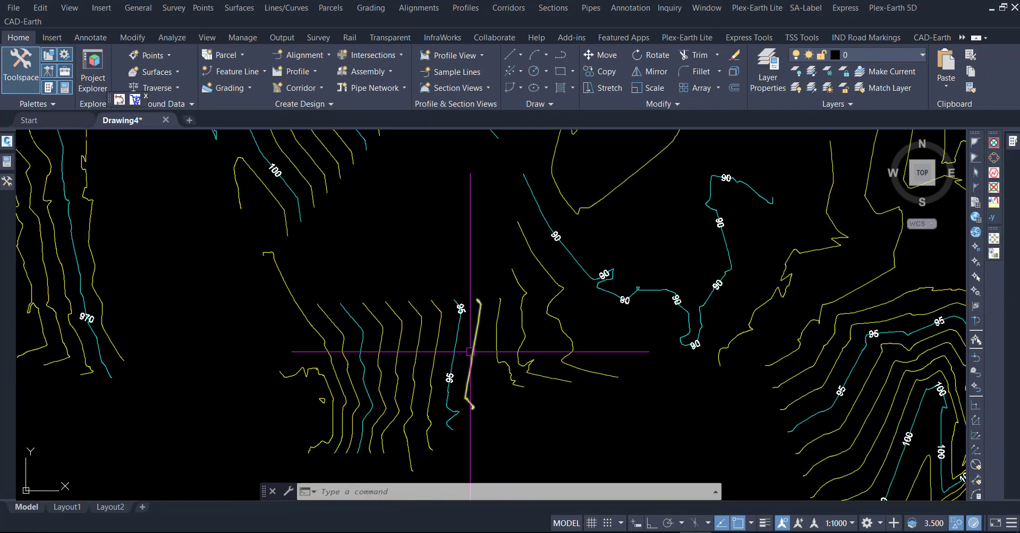
{"action": "scroll", "coordinate": [468, 318], "scroll_direction": "up", "scroll_amount": 2}
{"action": "mouse_move", "coordinate": [458, 308]}
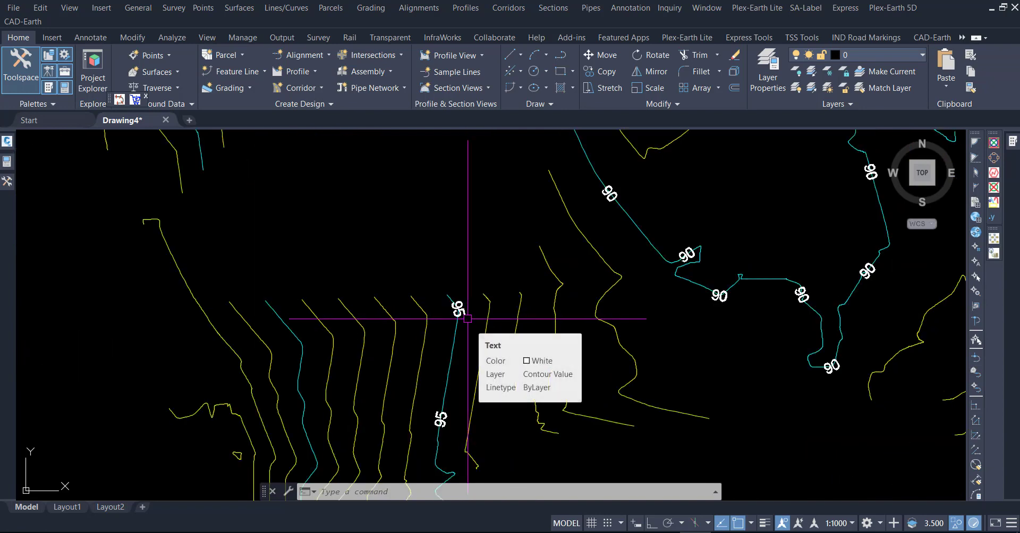
{"action": "scroll", "coordinate": [468, 318], "scroll_direction": "down", "scroll_amount": 2}
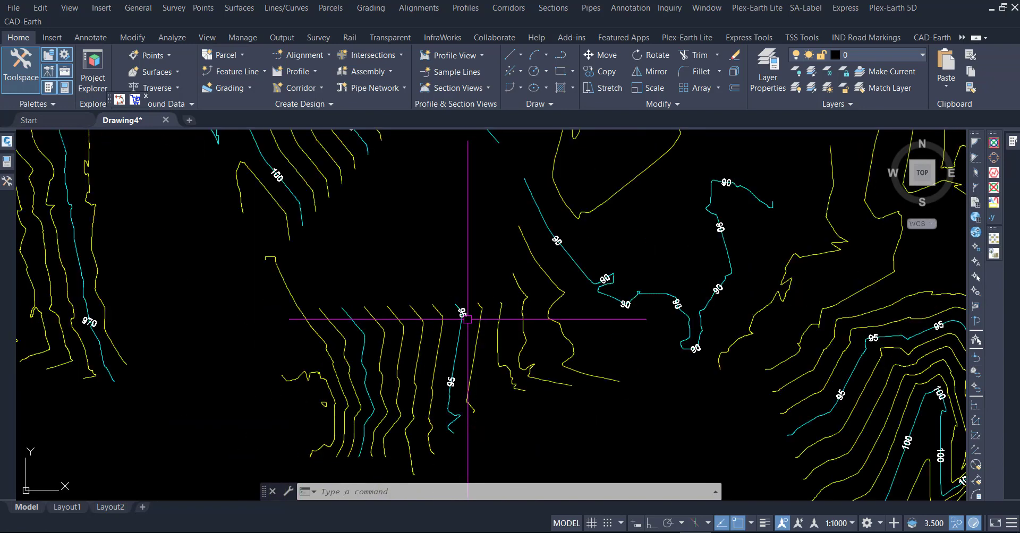
{"action": "scroll", "coordinate": [468, 319], "scroll_direction": "down", "scroll_amount": 1}
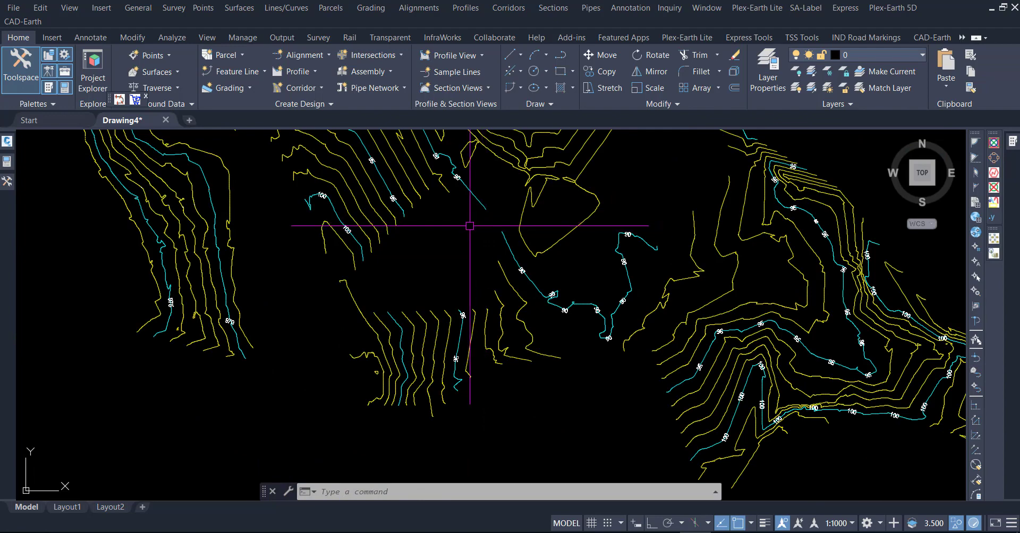
{"action": "middle_click_drag", "start_coordinate": [466, 221], "coordinate": [462, 337]}
{"action": "scroll", "coordinate": [429, 145], "scroll_direction": "up", "scroll_amount": 3}
{"action": "scroll", "coordinate": [421, 278], "scroll_direction": "up", "scroll_amount": 3}
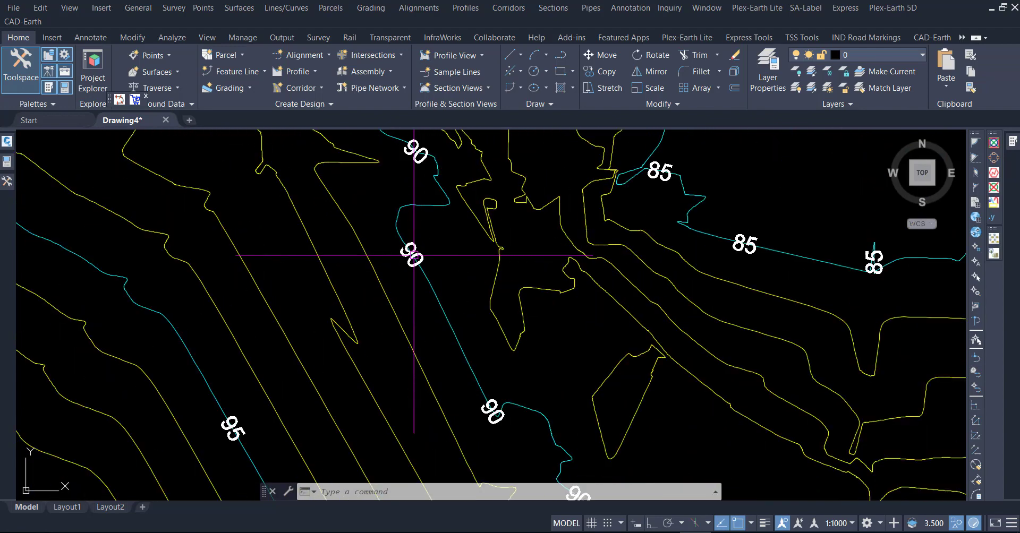
{"action": "scroll", "coordinate": [424, 279], "scroll_direction": "down", "scroll_amount": 2}
{"action": "scroll", "coordinate": [432, 296], "scroll_direction": "down", "scroll_amount": 2}
{"action": "scroll", "coordinate": [228, 275], "scroll_direction": "down", "scroll_amount": 1}
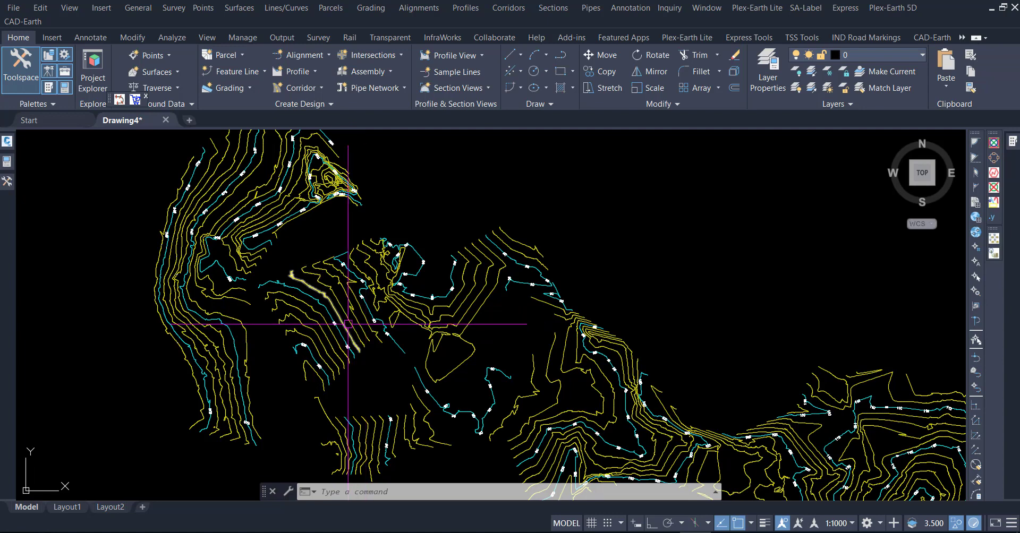
{"action": "scroll", "coordinate": [348, 324], "scroll_direction": "up", "scroll_amount": 3}
{"action": "scroll", "coordinate": [340, 325], "scroll_direction": "up", "scroll_amount": 2}
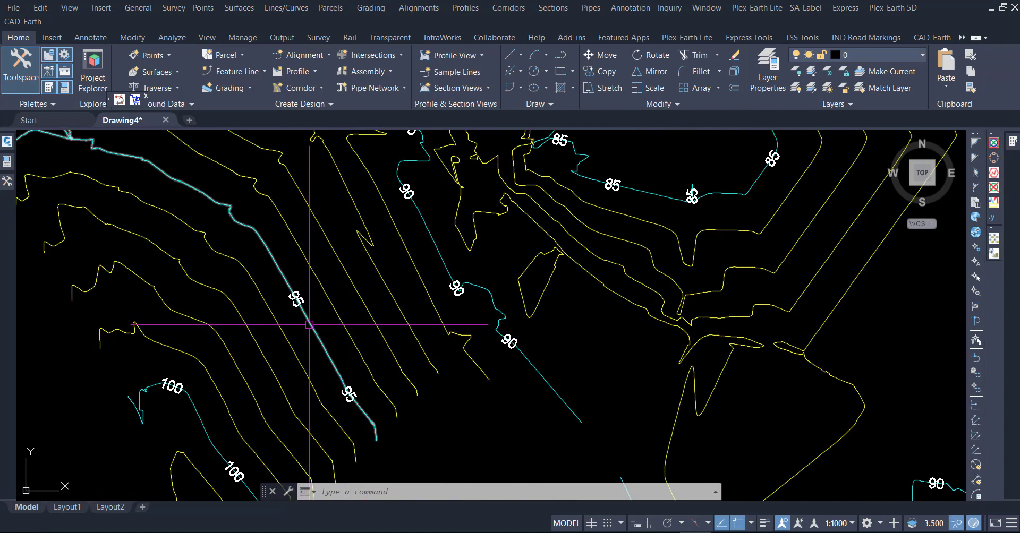
{"action": "left_click", "coordinate": [309, 324]}
{"action": "left_click", "coordinate": [79, 226]}
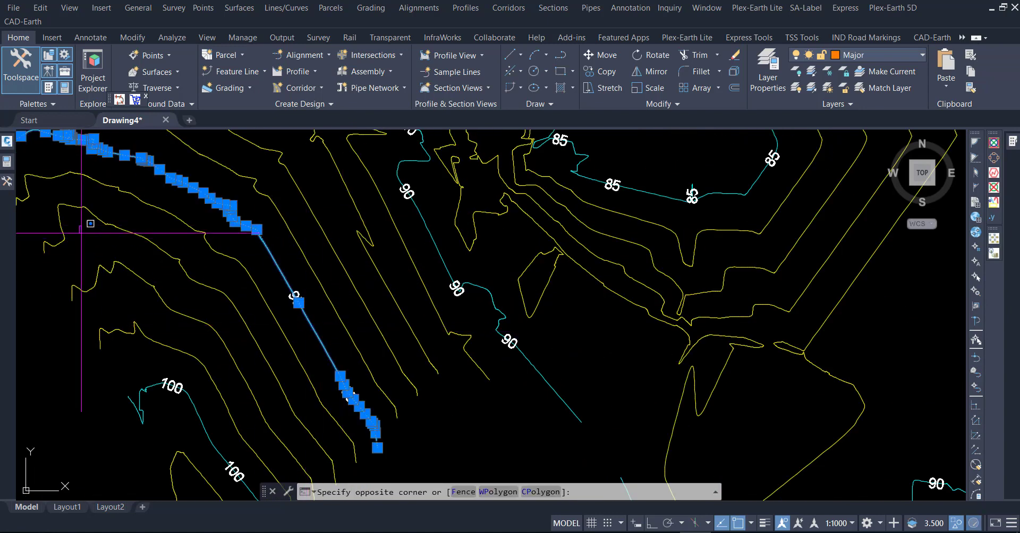
{"action": "left_click", "coordinate": [107, 246]}
{"action": "key", "text": "ctrl+1"}
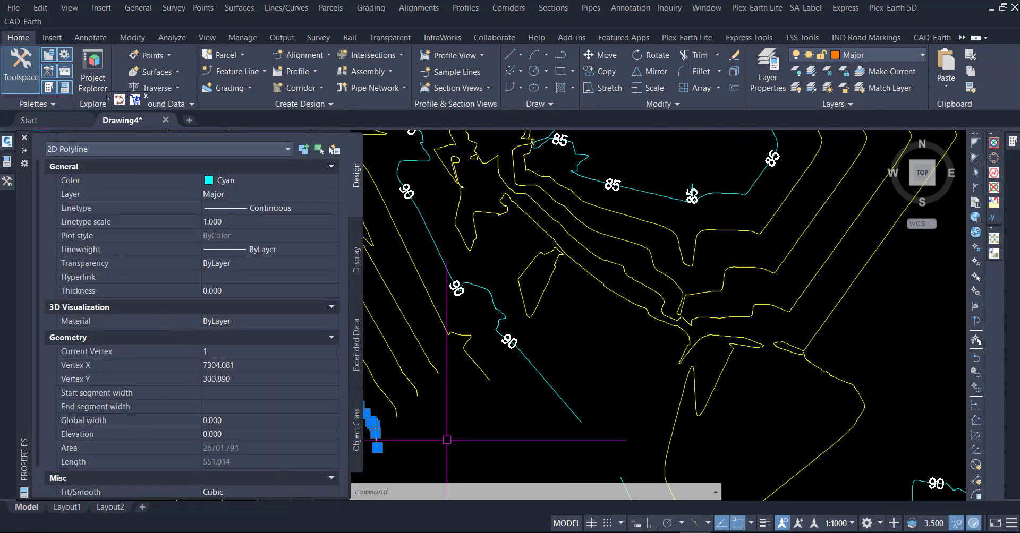
{"action": "key", "text": "ctrl+1"}
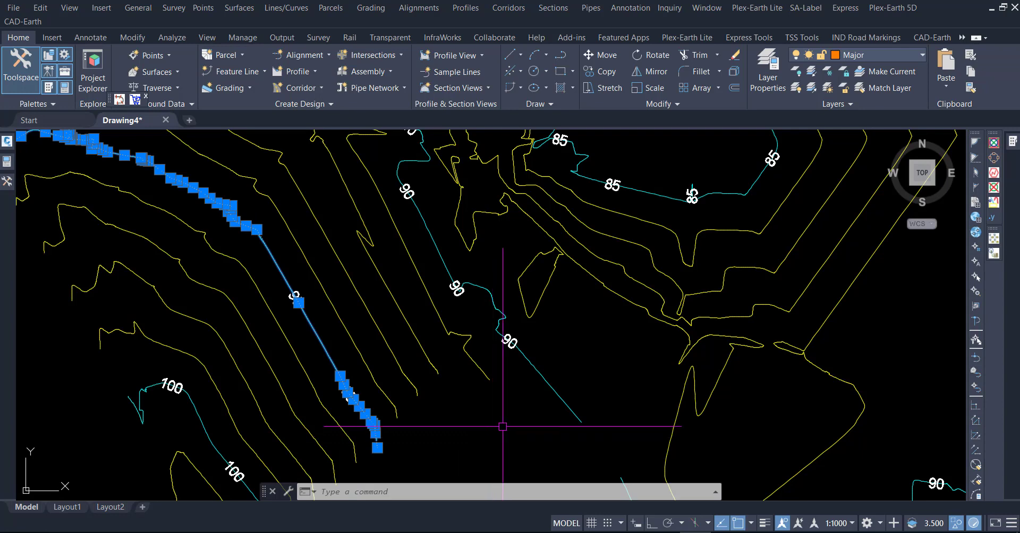
{"action": "key", "text": "Escape"}
Step: Drag Contour.lsp from the Documents\Contours folder into the Civil 3D drawing
{"action": "scroll", "coordinate": [508, 422], "scroll_direction": "down", "scroll_amount": 4}
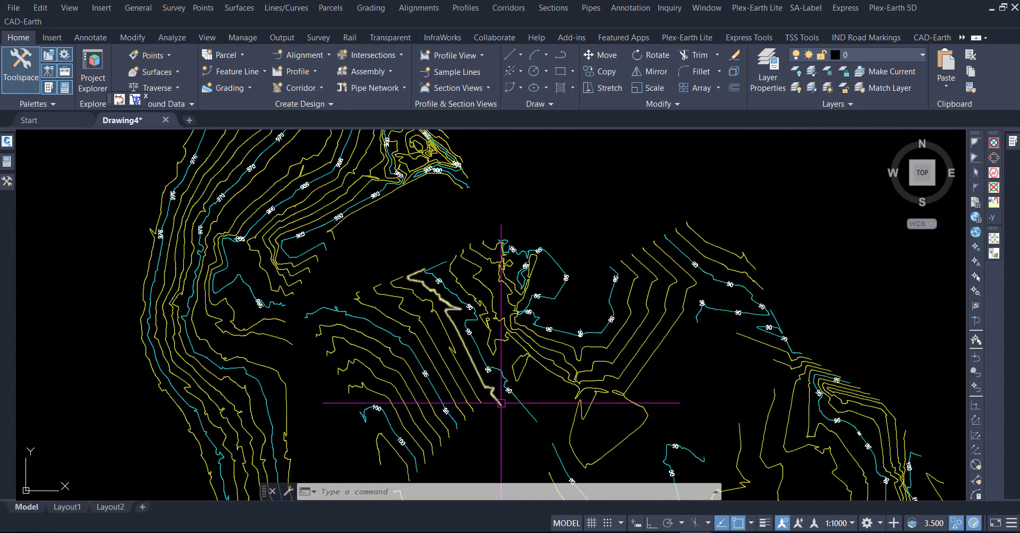
{"action": "middle_click_drag", "start_coordinate": [563, 415], "coordinate": [513, 331]}
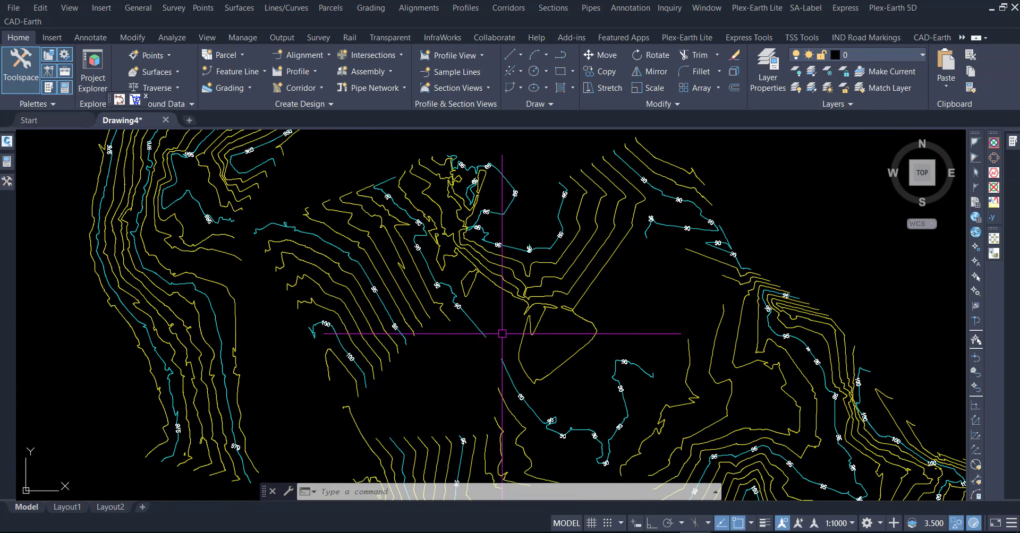
{"action": "scroll", "coordinate": [229, 318], "scroll_direction": "down", "scroll_amount": 2}
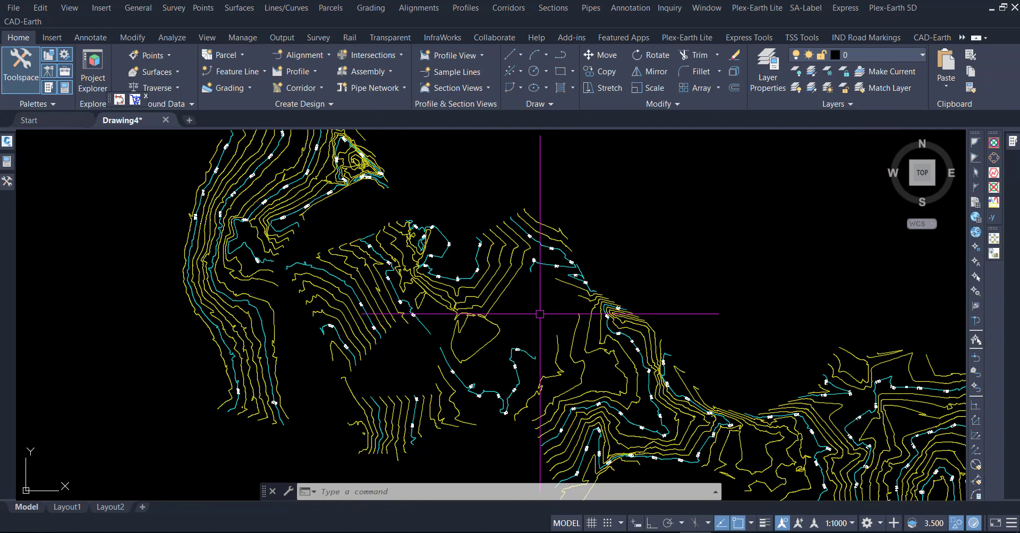
{"action": "mouse_move", "coordinate": [535, 311]}
{"action": "middle_mouse_down"}
{"action": "mouse_move", "coordinate": [497, 311]}
{"action": "mouse_move", "coordinate": [509, 357]}
{"action": "middle_mouse_up"}
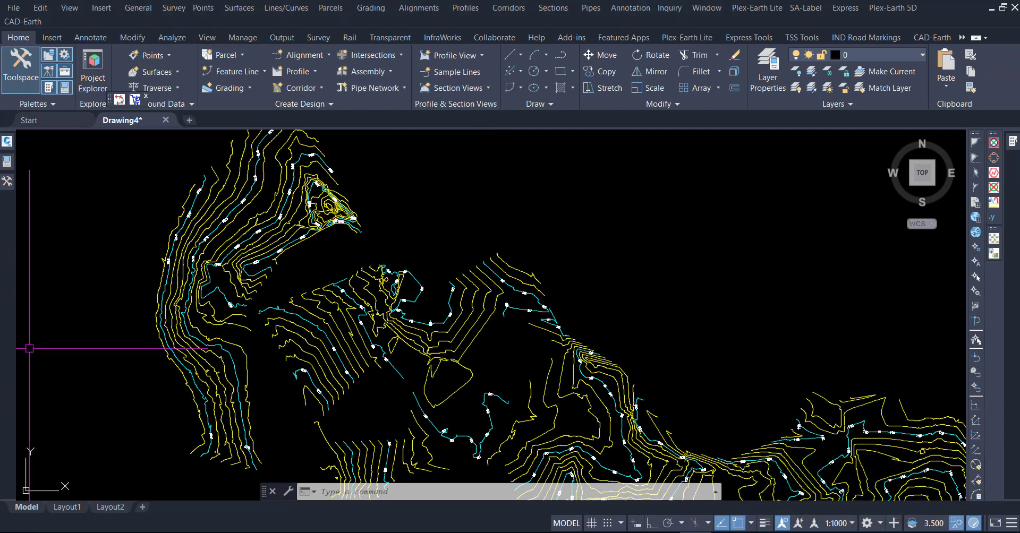
{"action": "key", "text": "alt+Tab"}
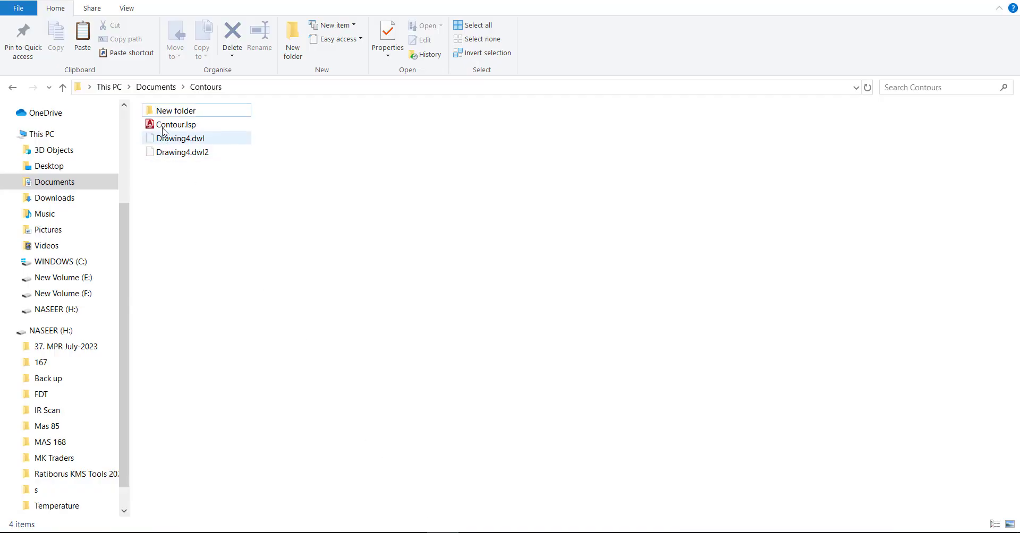
{"action": "mouse_move", "coordinate": [163, 131]}
{"action": "left_mouse_down"}
{"action": "mouse_move", "coordinate": [701, 531]}
{"action": "mouse_move", "coordinate": [664, 331]}
{"action": "left_mouse_up"}
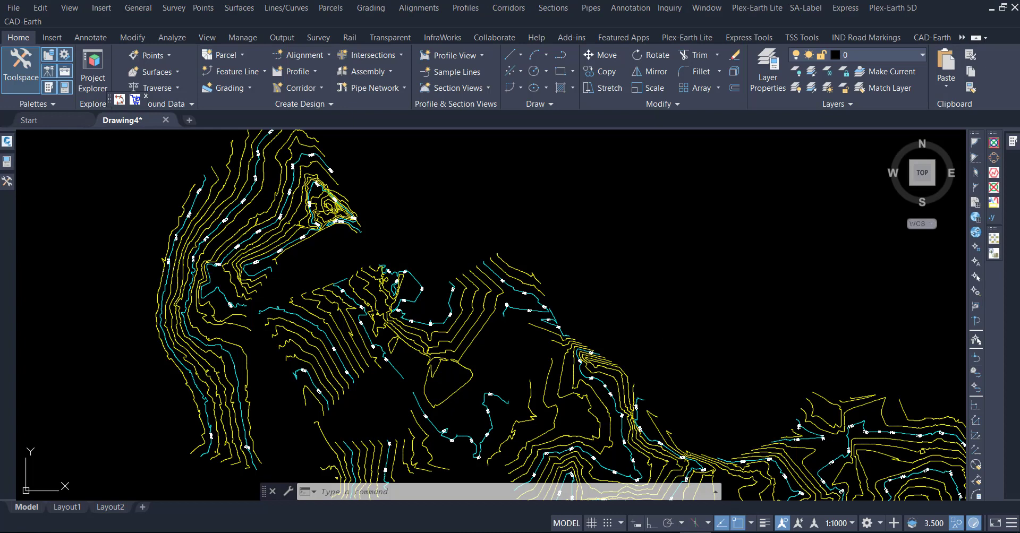
Step: Allow Contour.lsp to load once and start its CEL contour-elevation command
{"action": "left_click", "coordinate": [588, 299]}
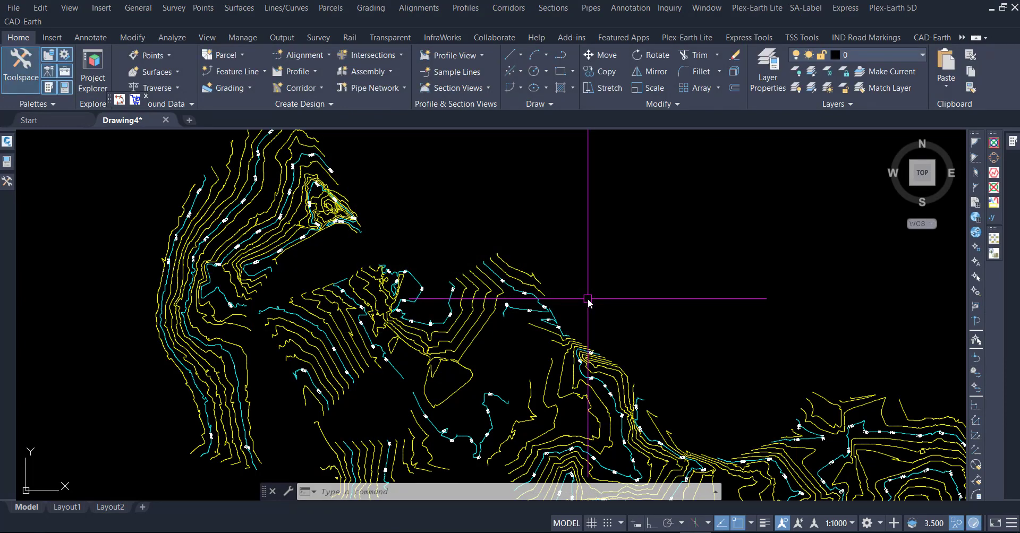
{"action": "type", "text": "cCEL"}
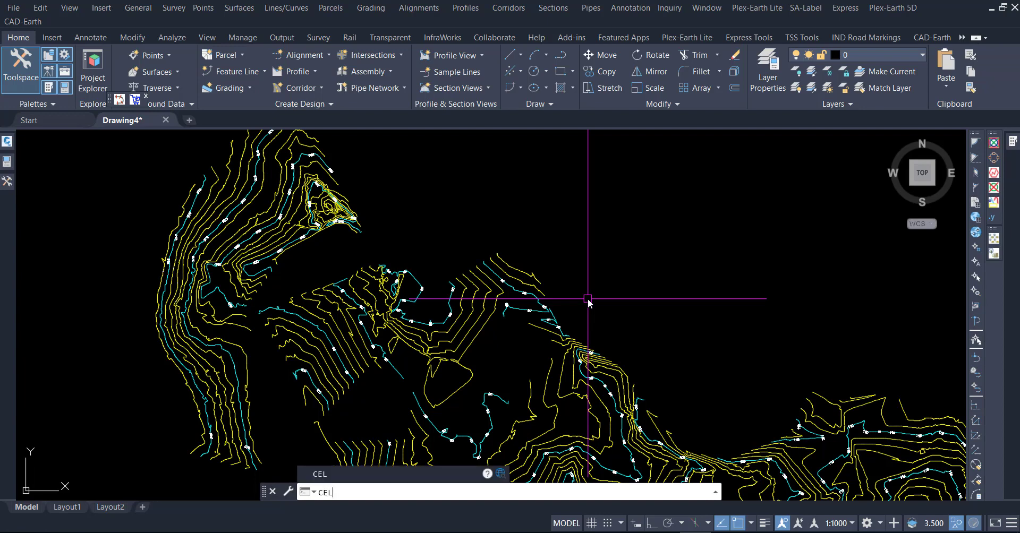
{"action": "left_click", "coordinate": [333, 476]}
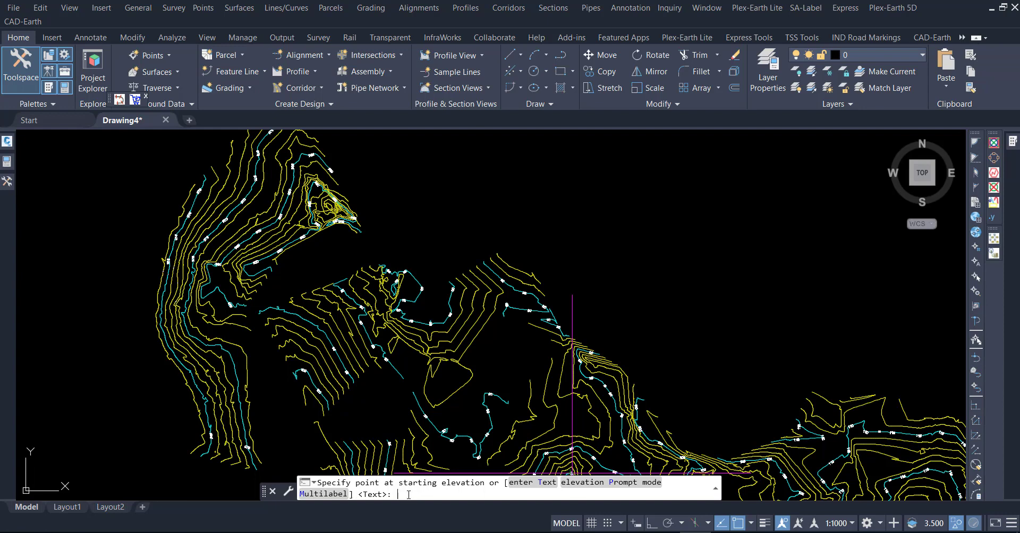
Step: Enter the starting elevation as a value and set it to 90, viewing the 90 contours
{"action": "key", "text": "Return"}
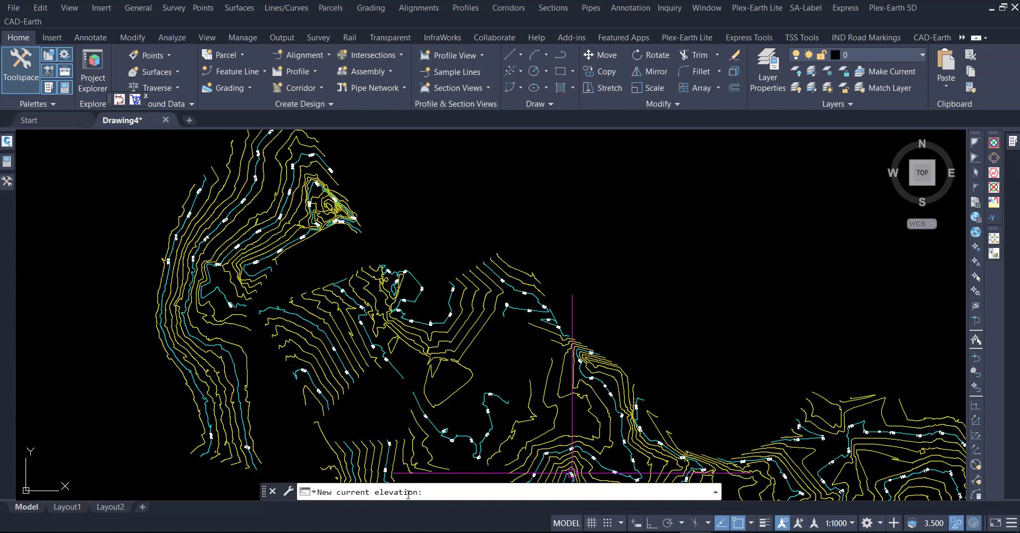
{"action": "scroll", "coordinate": [341, 412], "scroll_direction": "up", "scroll_amount": 3}
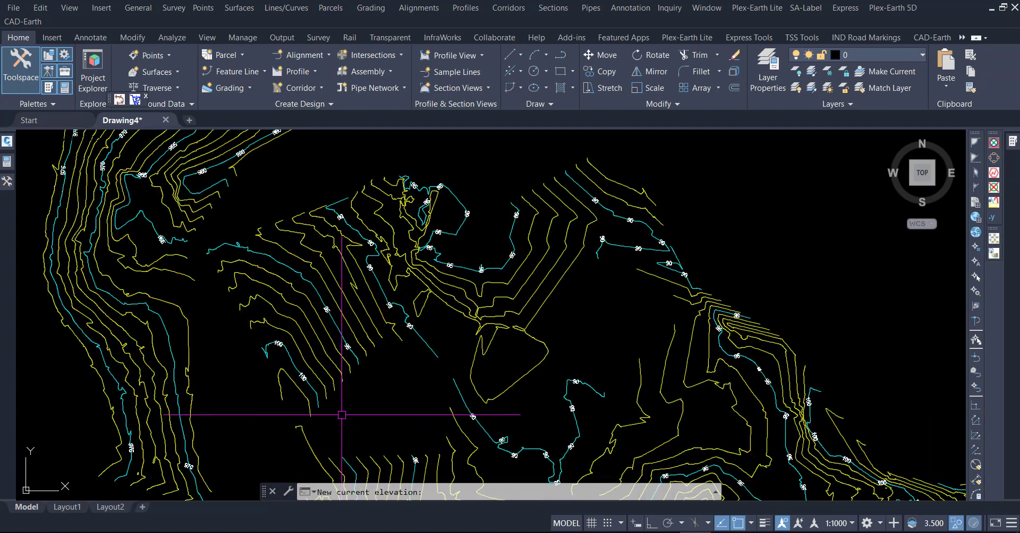
{"action": "scroll", "coordinate": [374, 394], "scroll_direction": "up", "scroll_amount": 2}
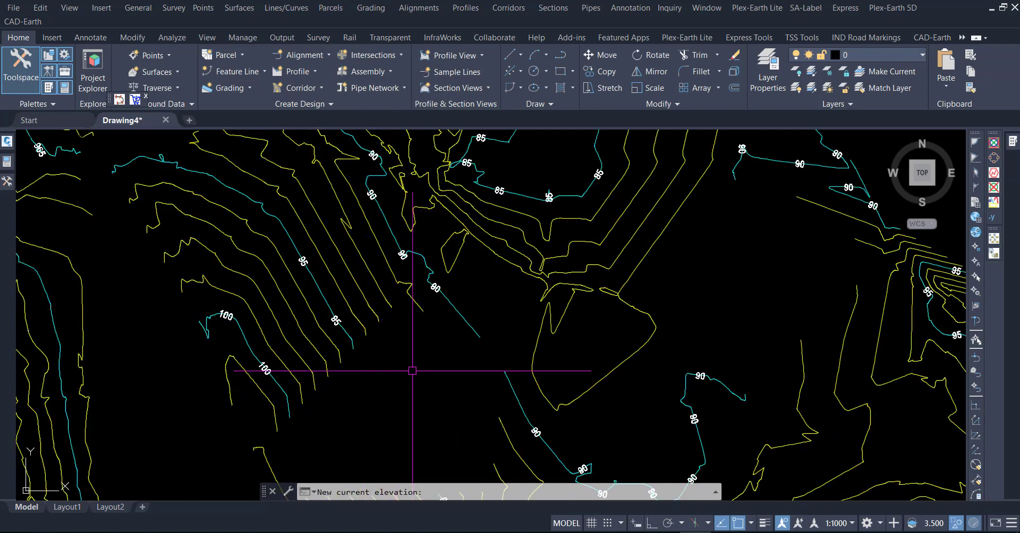
{"action": "mouse_move", "coordinate": [389, 374]}
{"action": "middle_mouse_down"}
{"action": "mouse_move", "coordinate": [396, 394]}
{"action": "mouse_move", "coordinate": [448, 428]}
{"action": "middle_mouse_up"}
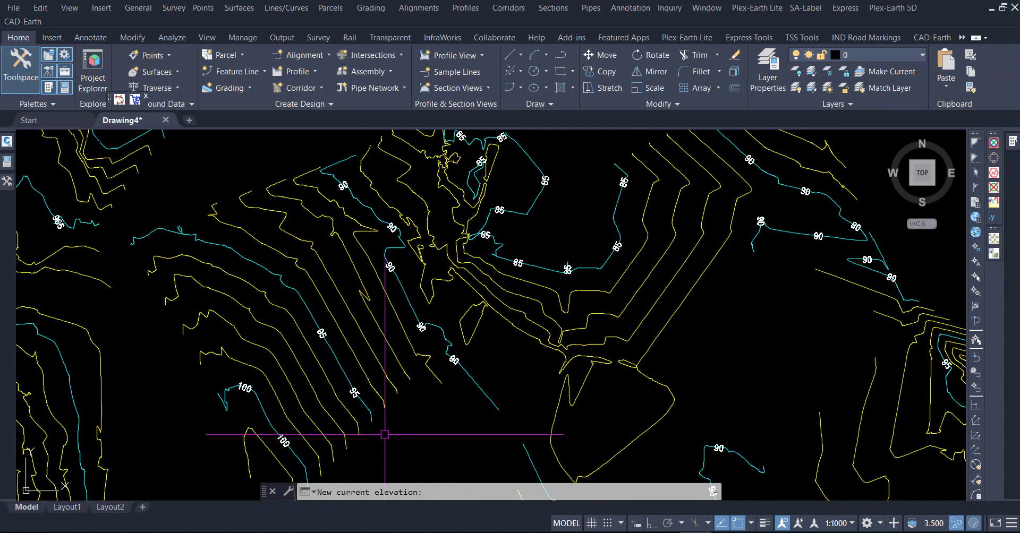
{"action": "middle_click_drag", "start_coordinate": [383, 435], "coordinate": [377, 425]}
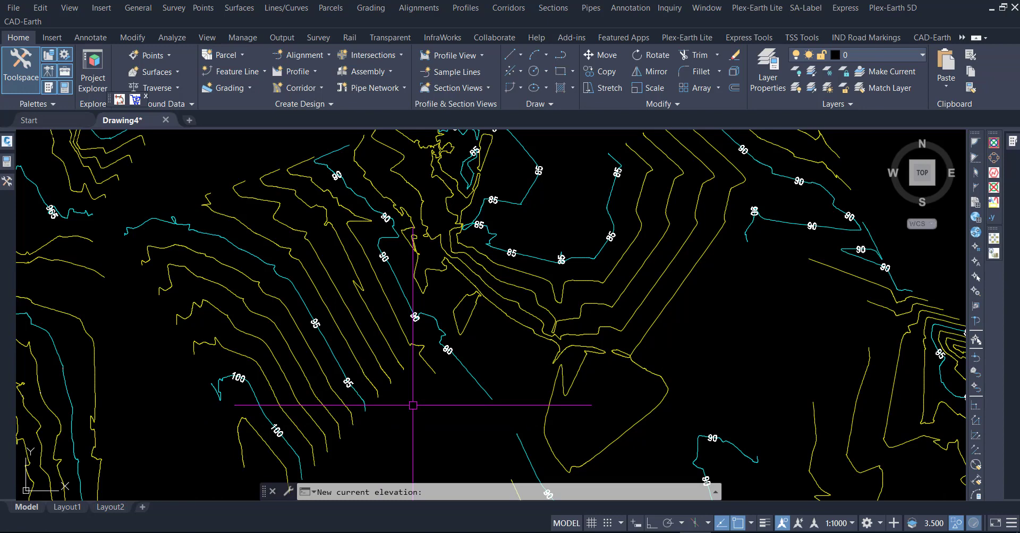
{"action": "type", "text": "90"}
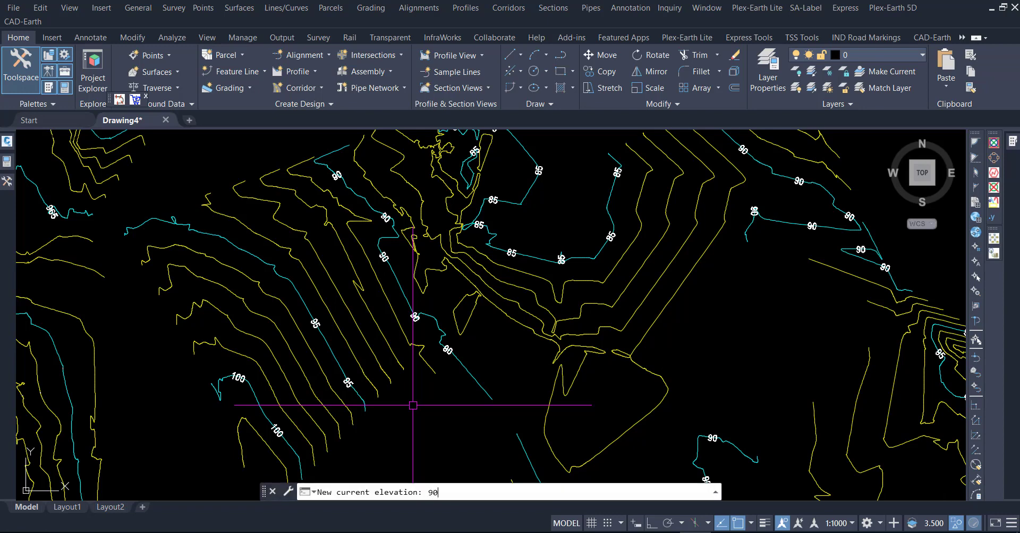
{"action": "key", "text": "Return"}
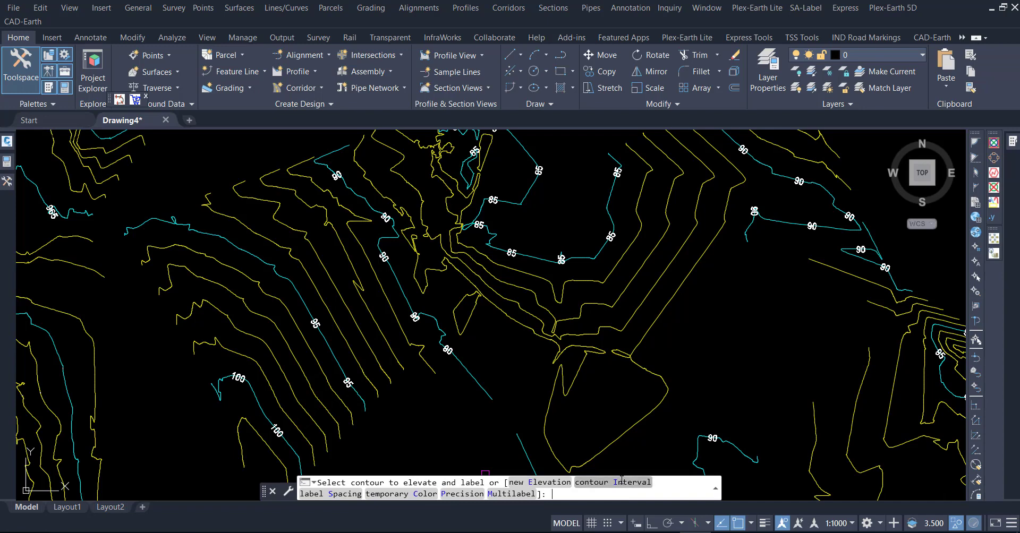
Step: Keep the 1.0 contour interval, elevate the yellow contour beside the 90 line, then end CEL
{"action": "left_click", "coordinate": [621, 484]}
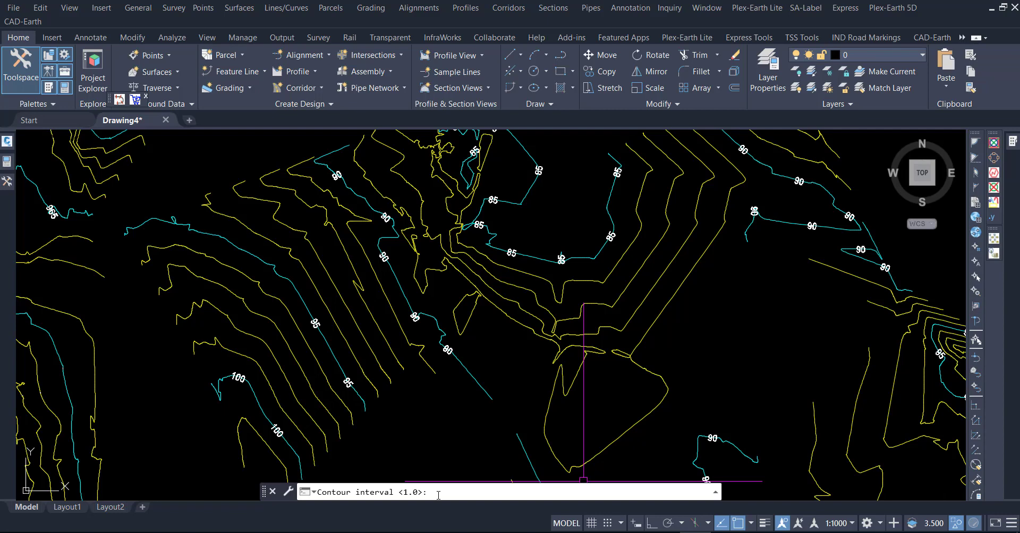
{"action": "type", "text": "1"}
{"action": "key", "text": "Return"}
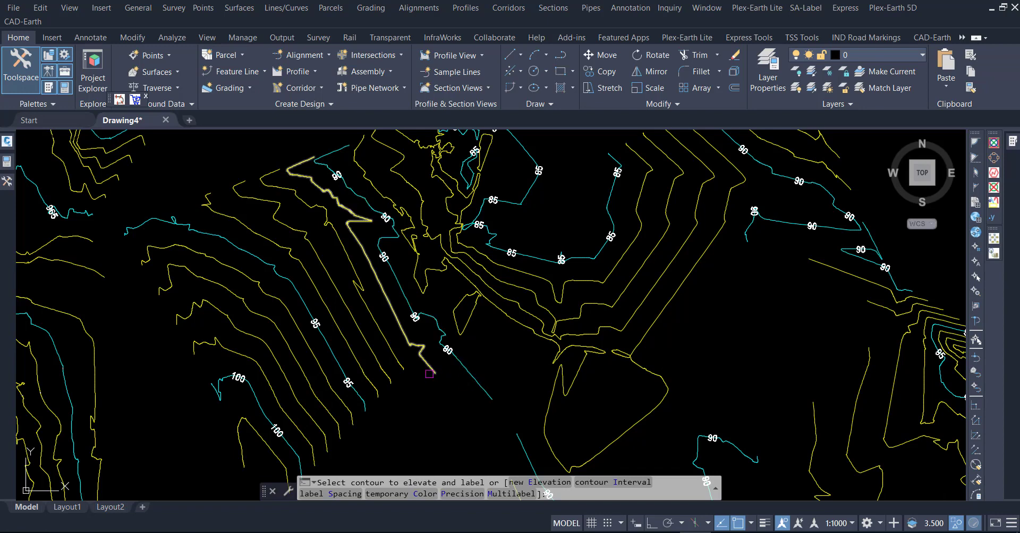
{"action": "left_click", "coordinate": [429, 369]}
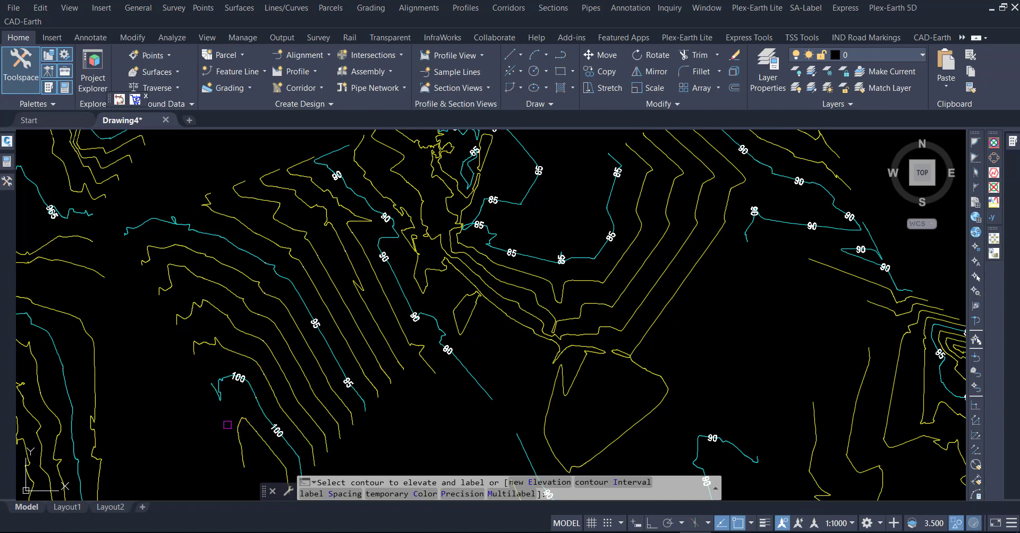
{"action": "right_click", "coordinate": [192, 428]}
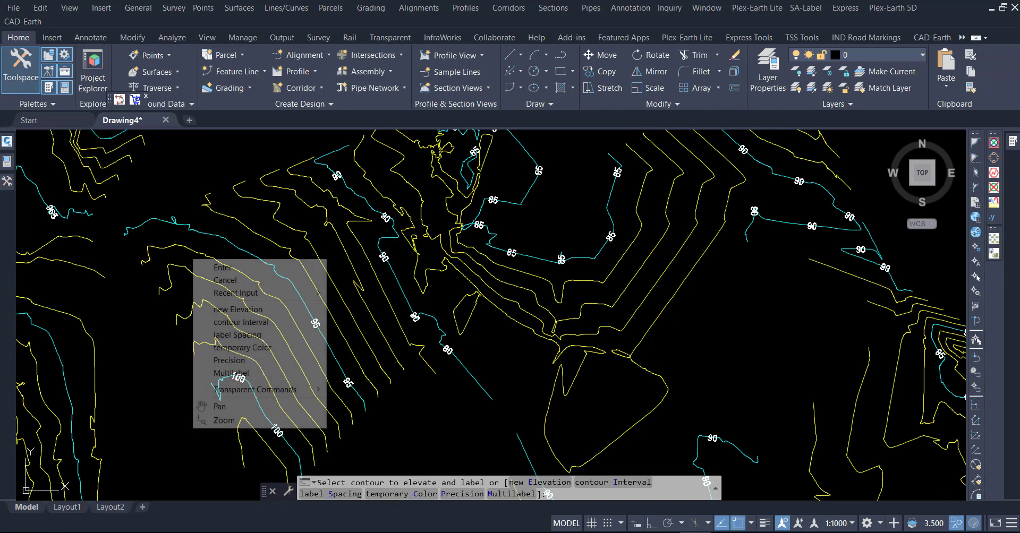
{"action": "left_click", "coordinate": [223, 267]}
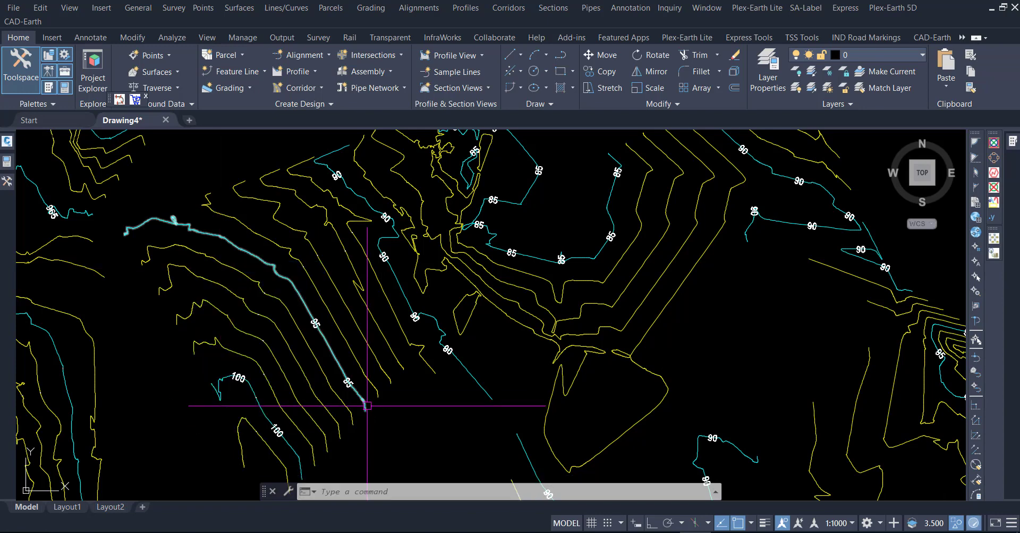
{"action": "left_click", "coordinate": [362, 372]}
{"action": "mouse_move", "coordinate": [330, 314]}
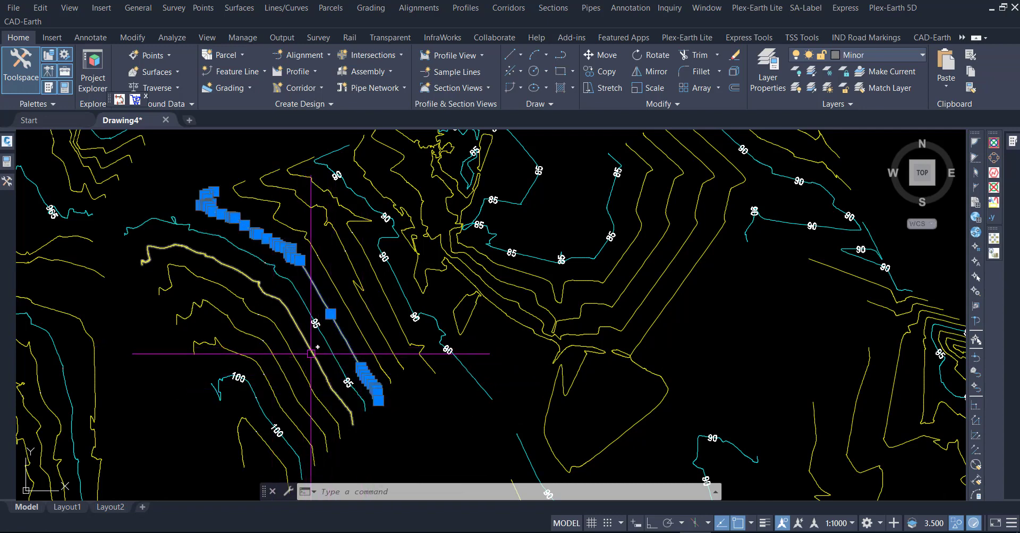
{"action": "key", "text": "Escape"}
{"action": "left_click", "coordinate": [328, 346]}
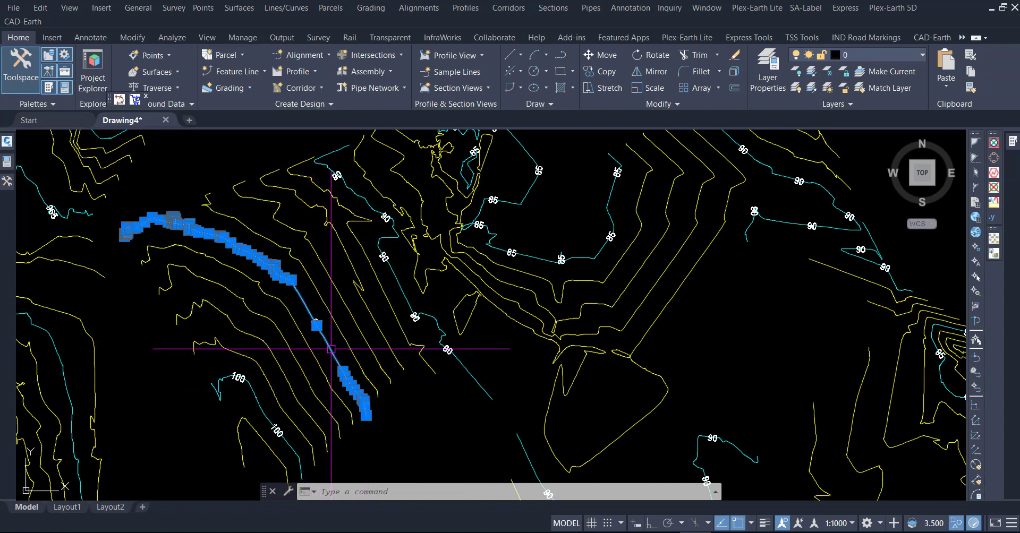
{"action": "left_click", "coordinate": [8, 161]}
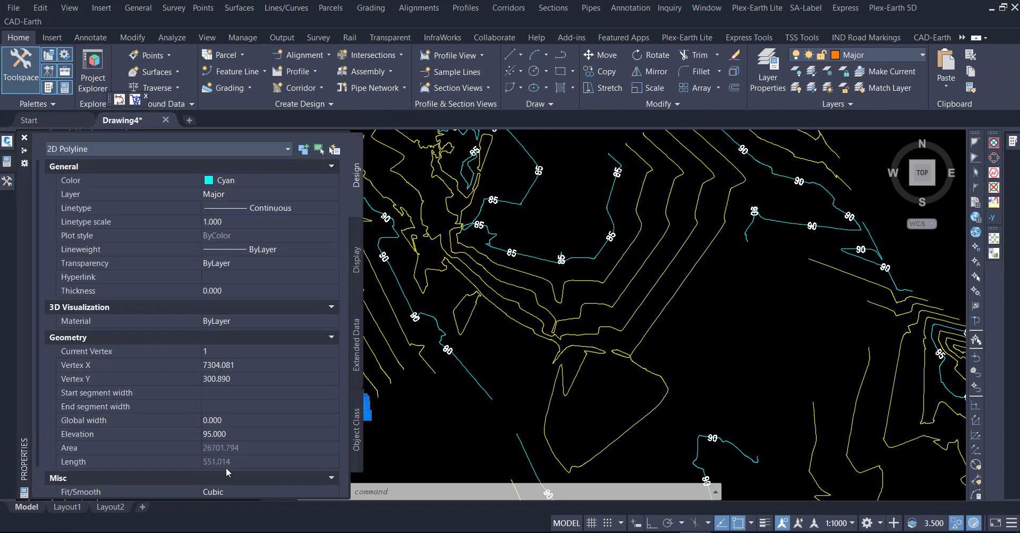
{"action": "key", "text": "Escape"}
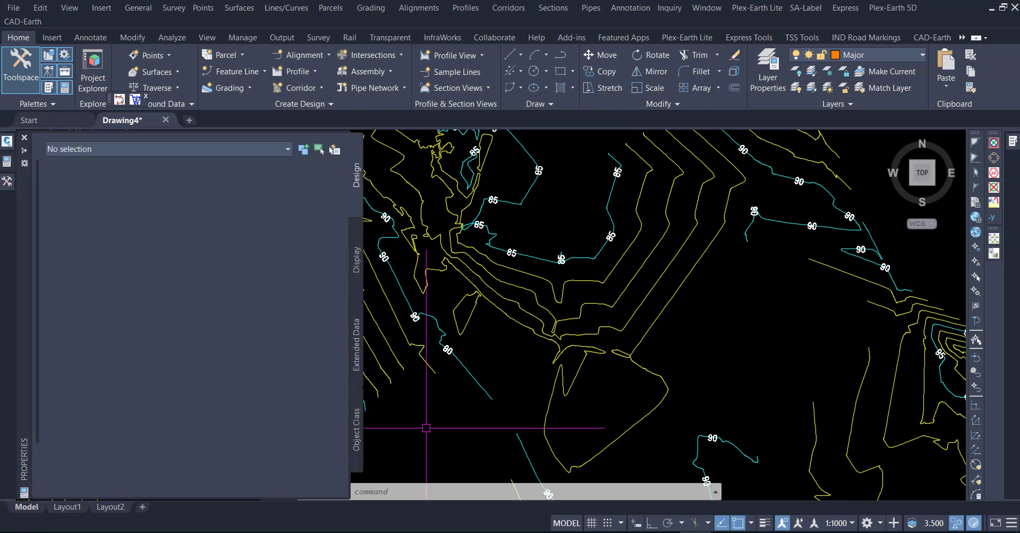
{"action": "left_click", "coordinate": [413, 348]}
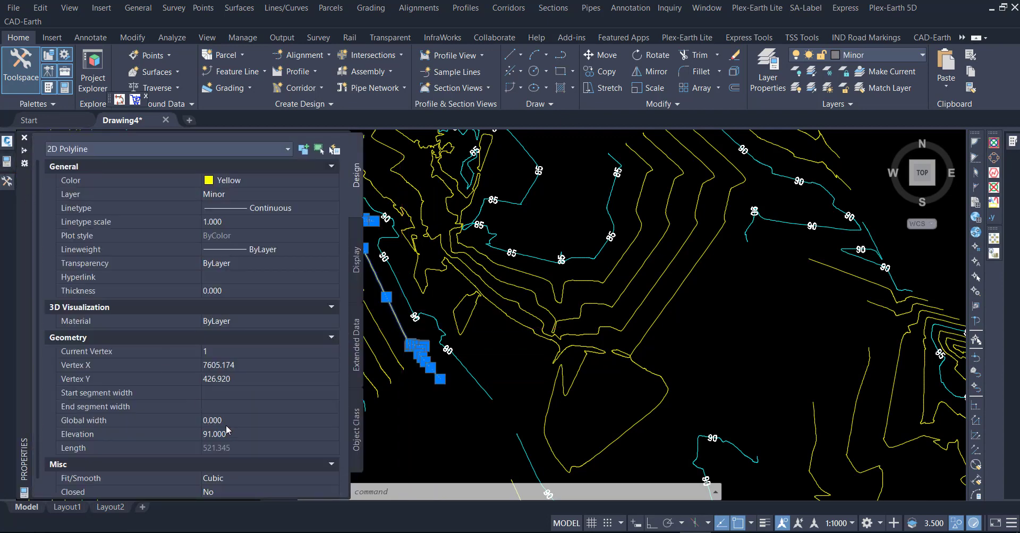
{"action": "key", "text": "Escape"}
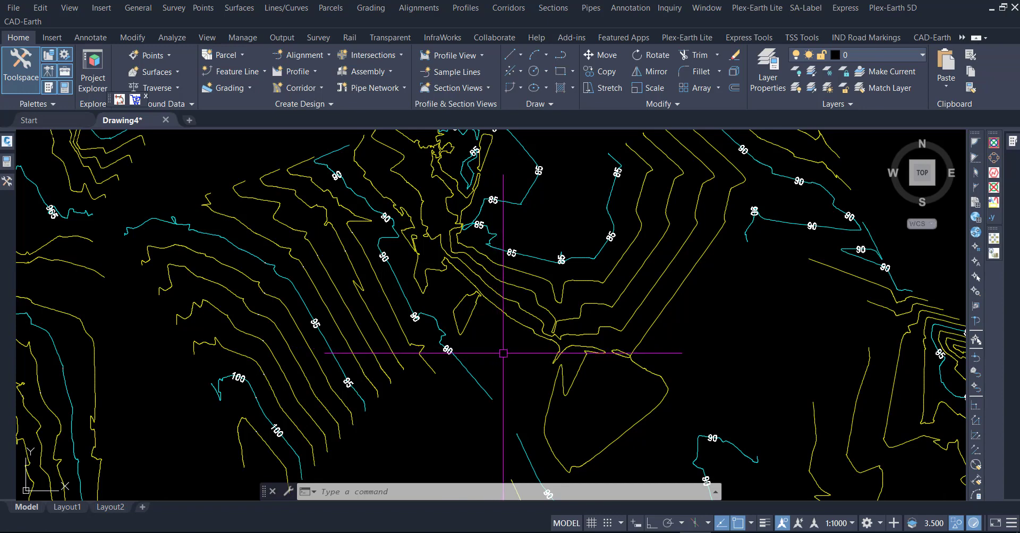
Step: Pan to the upper contours and select 2D to 3D Contours Conversion in the Toolbox
{"action": "middle_click_drag", "start_coordinate": [503, 353], "coordinate": [470, 402]}
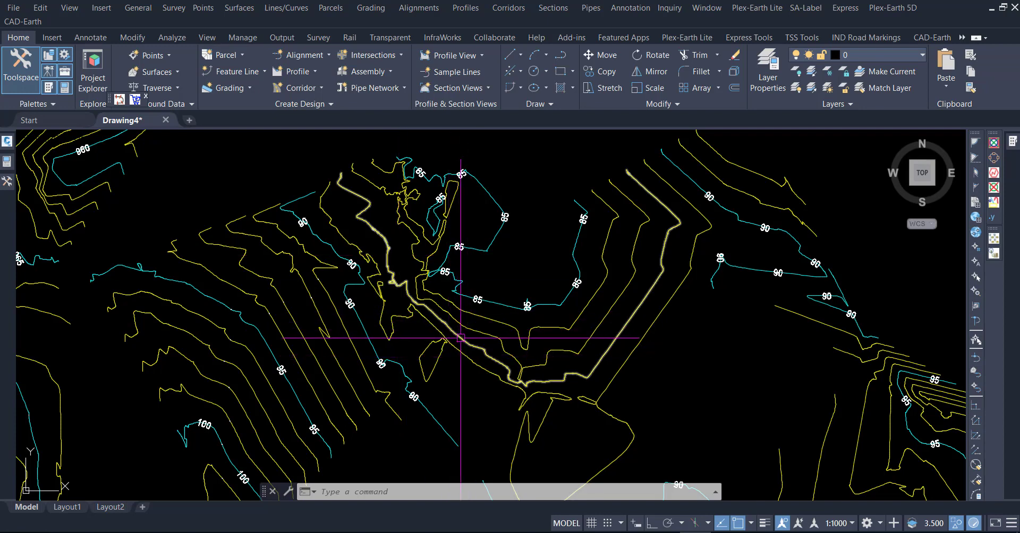
{"action": "middle_click_drag", "start_coordinate": [466, 318], "coordinate": [468, 319]}
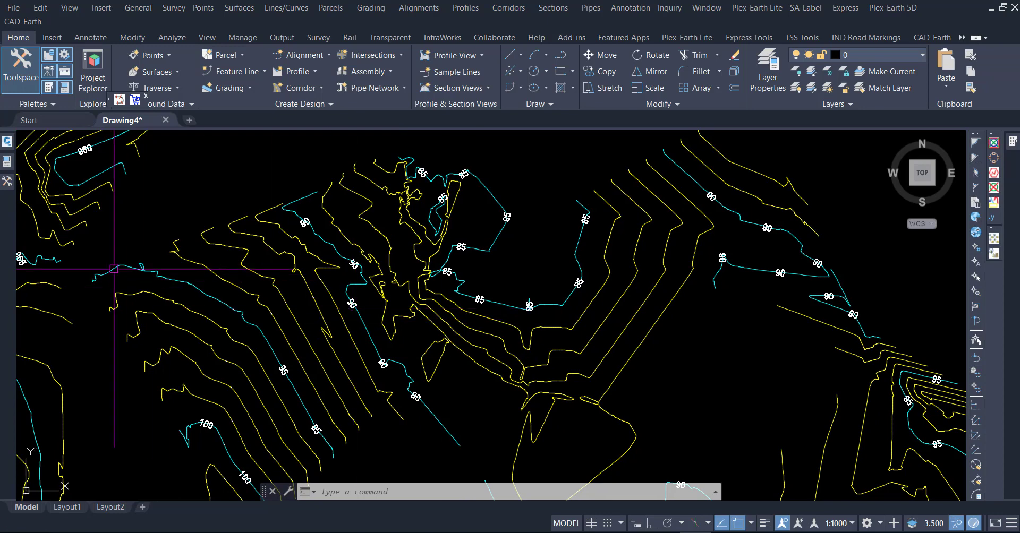
{"action": "left_click", "coordinate": [4, 184]}
{"action": "left_click", "coordinate": [104, 264]}
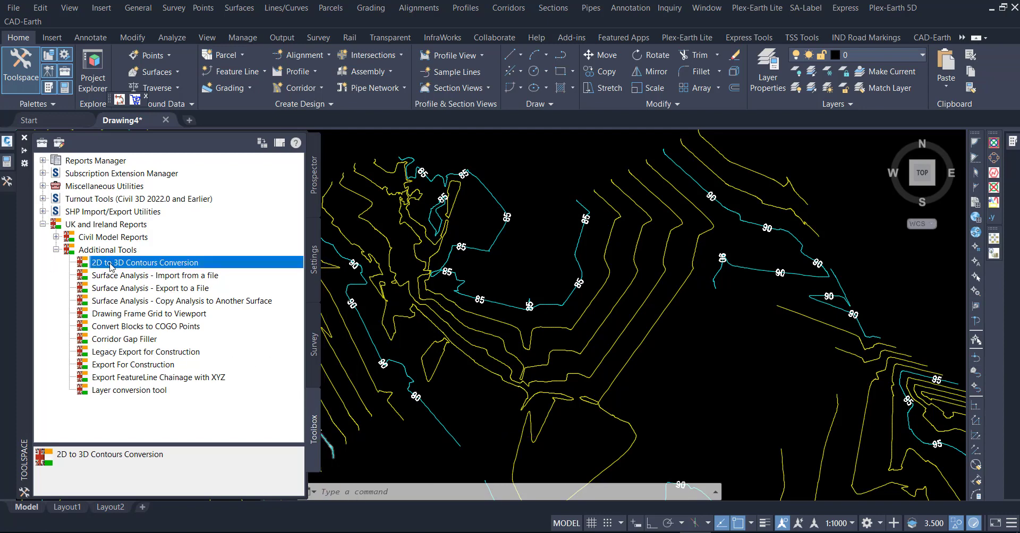
Step: Execute 2D to 3D Contours Conversion from its Toolbox context menu
{"action": "right_click", "coordinate": [188, 267]}
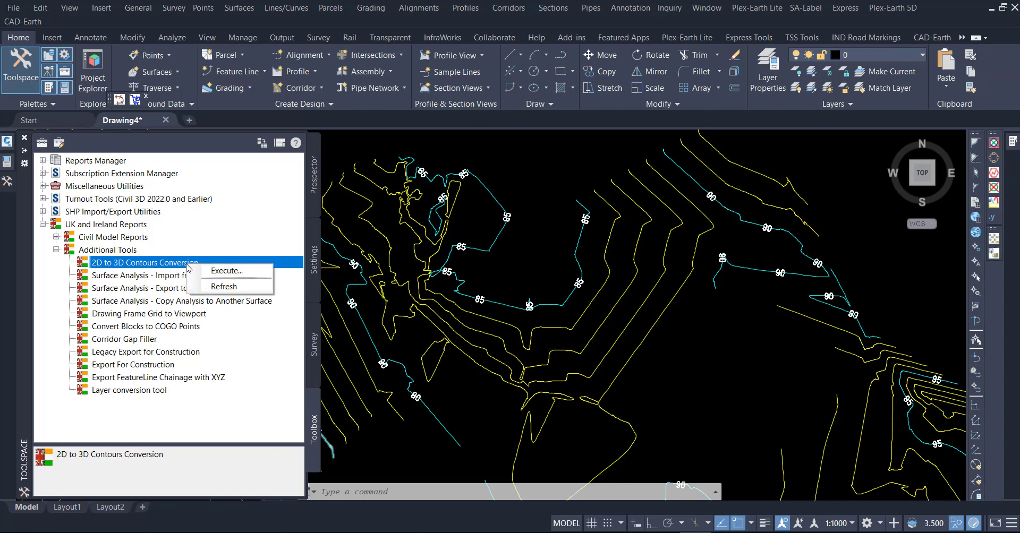
{"action": "left_click", "coordinate": [225, 271]}
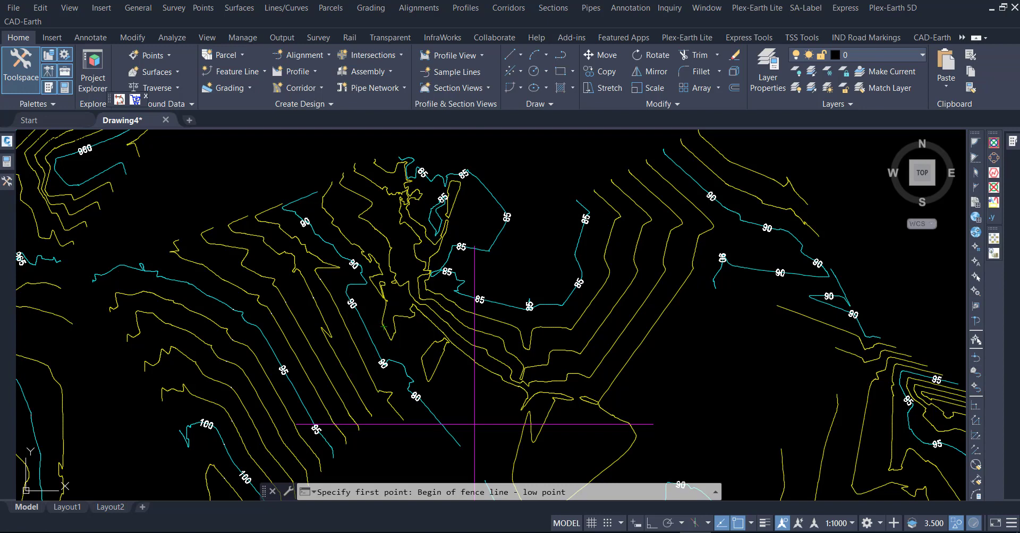
Step: Draw the fence from the 85 contour's endpoint to an upper contour using Endpoint and Nearest snaps
{"action": "right_click", "coordinate": [475, 424], "text": "shift"}
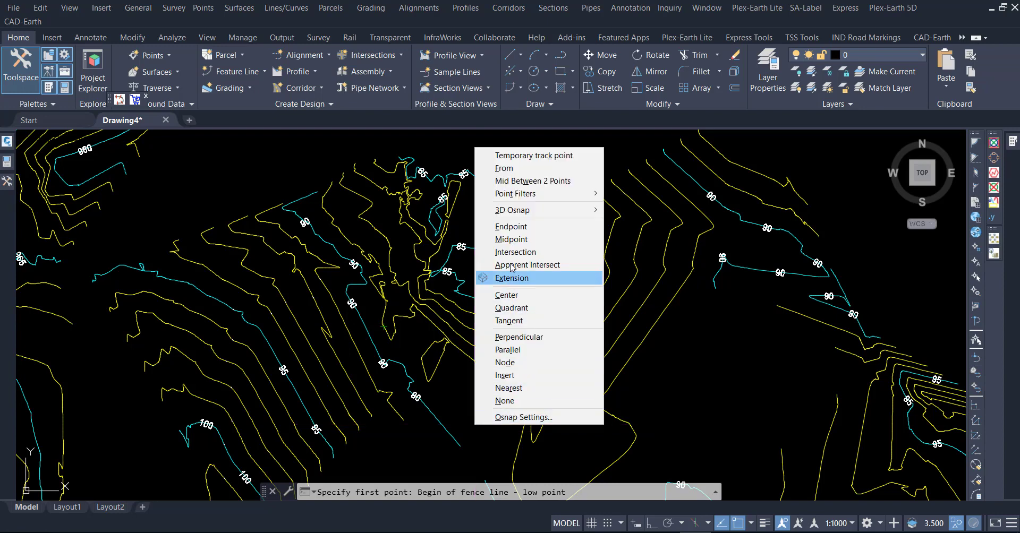
{"action": "left_click", "coordinate": [510, 227]}
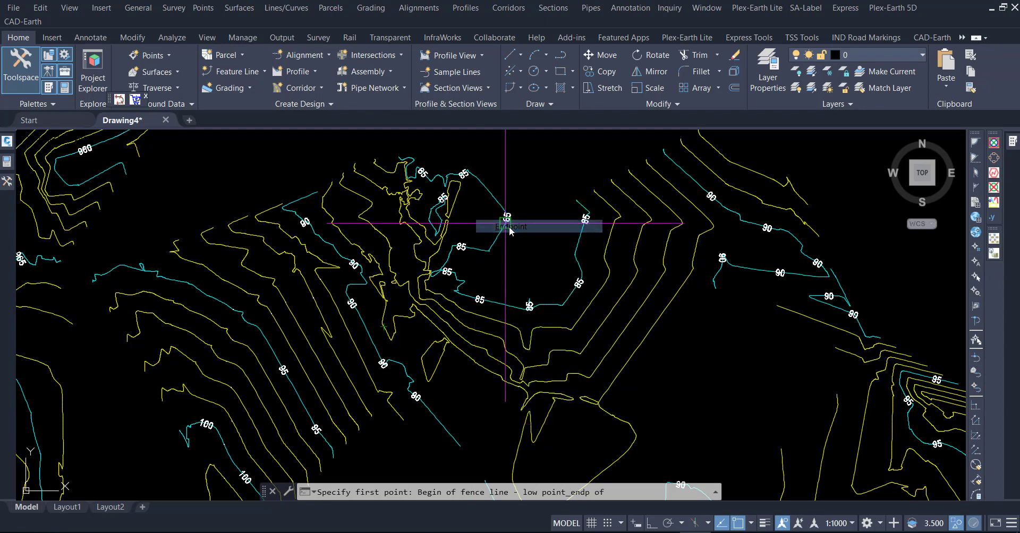
{"action": "scroll", "coordinate": [421, 169], "scroll_direction": "up", "scroll_amount": 5}
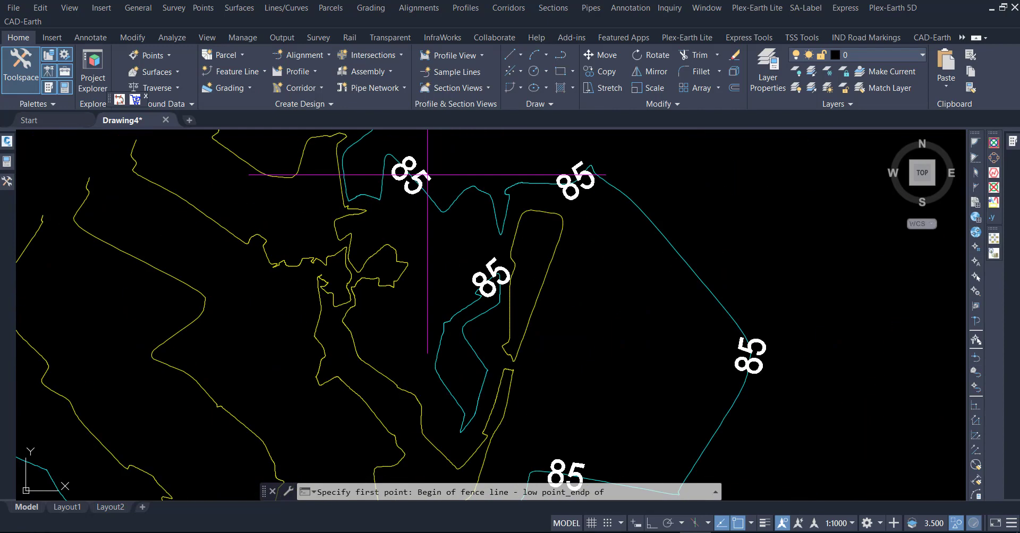
{"action": "scroll", "coordinate": [419, 174], "scroll_direction": "down", "scroll_amount": 2}
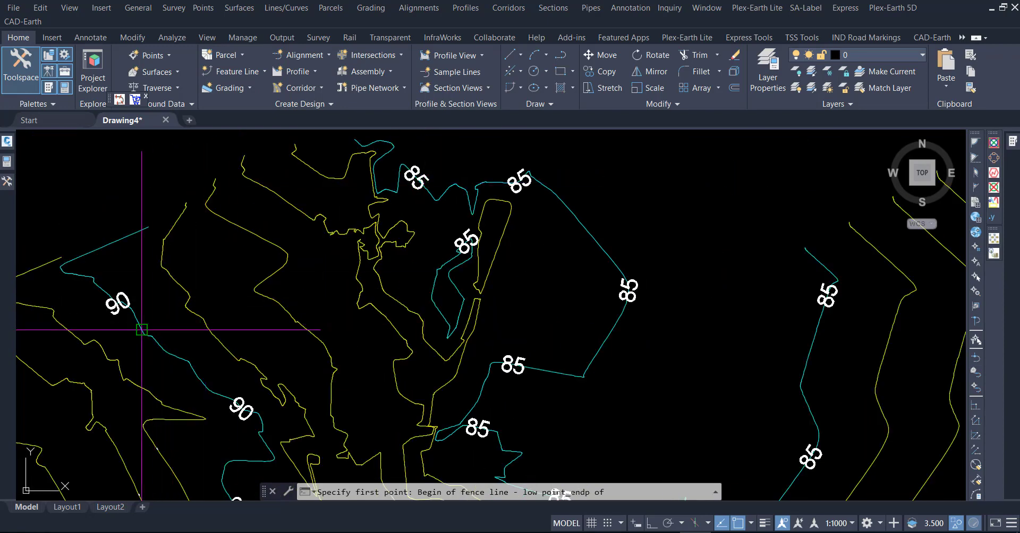
{"action": "scroll", "coordinate": [306, 316], "scroll_direction": "down", "scroll_amount": 3}
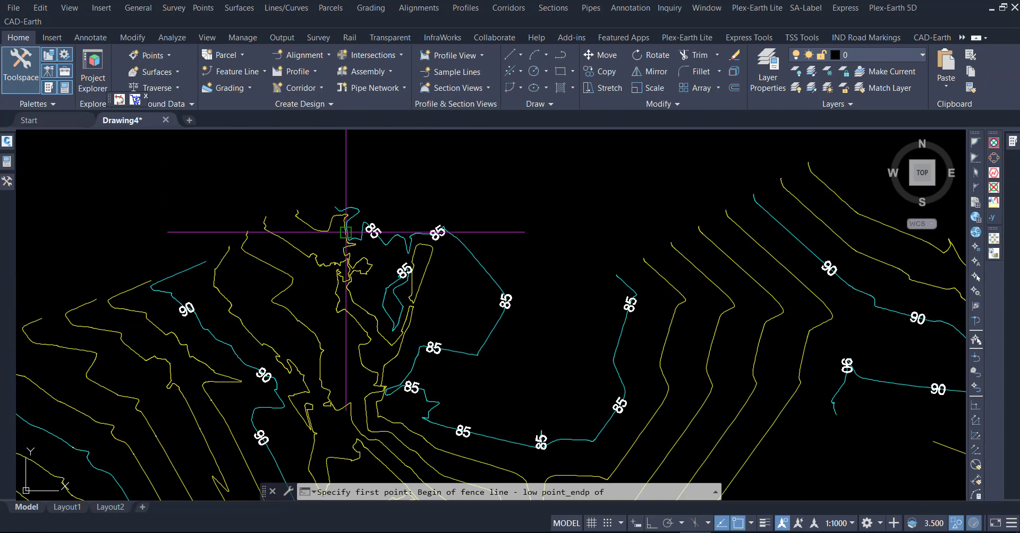
{"action": "left_click", "coordinate": [335, 207]}
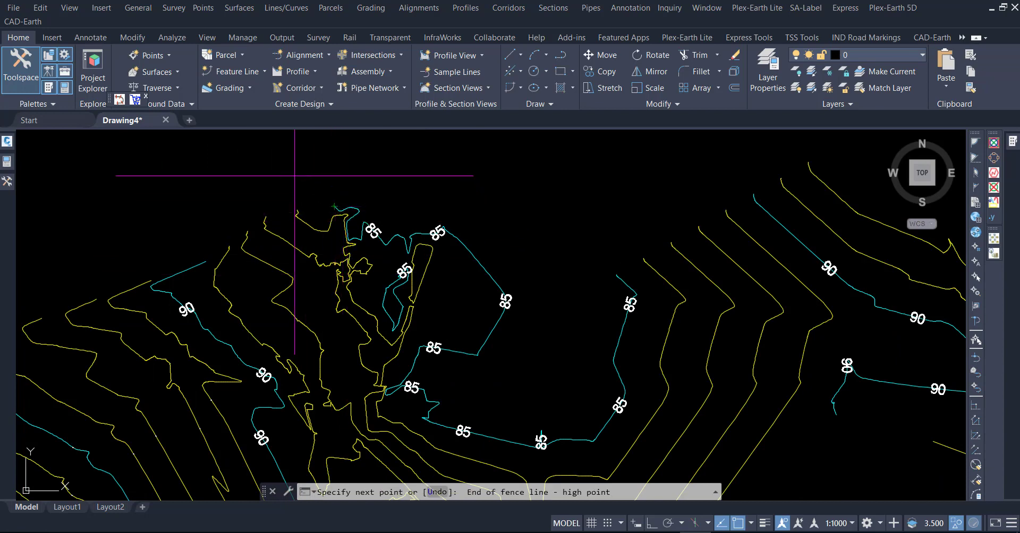
{"action": "right_click", "coordinate": [294, 180], "text": "shift"}
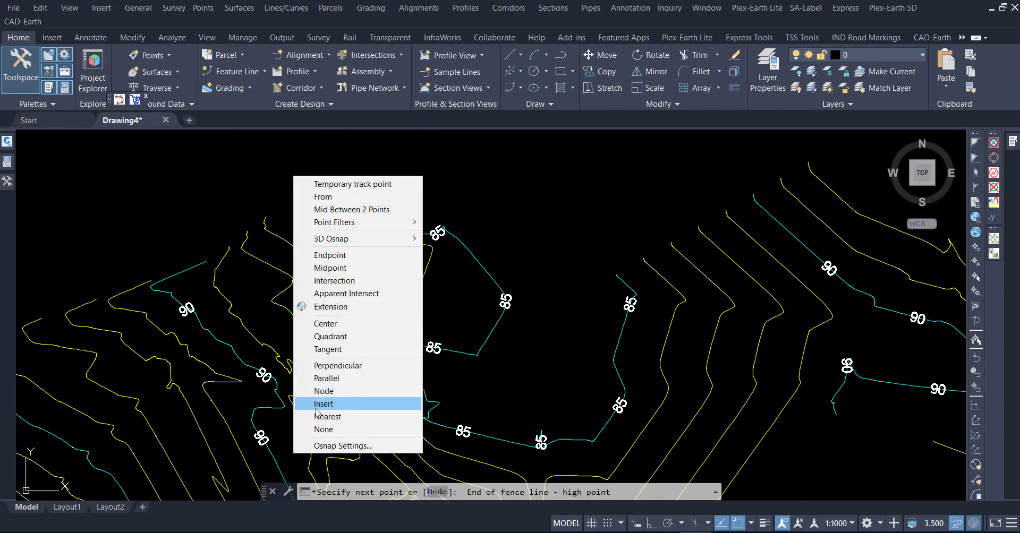
{"action": "left_click", "coordinate": [319, 417]}
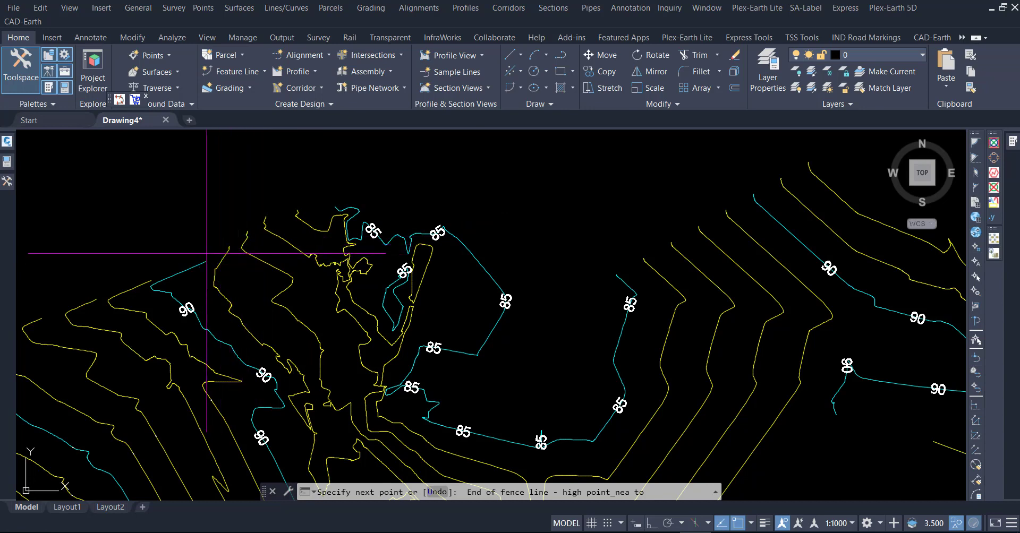
{"action": "right_click", "coordinate": [207, 254], "text": "shift"}
{"action": "left_click", "coordinate": [233, 334]}
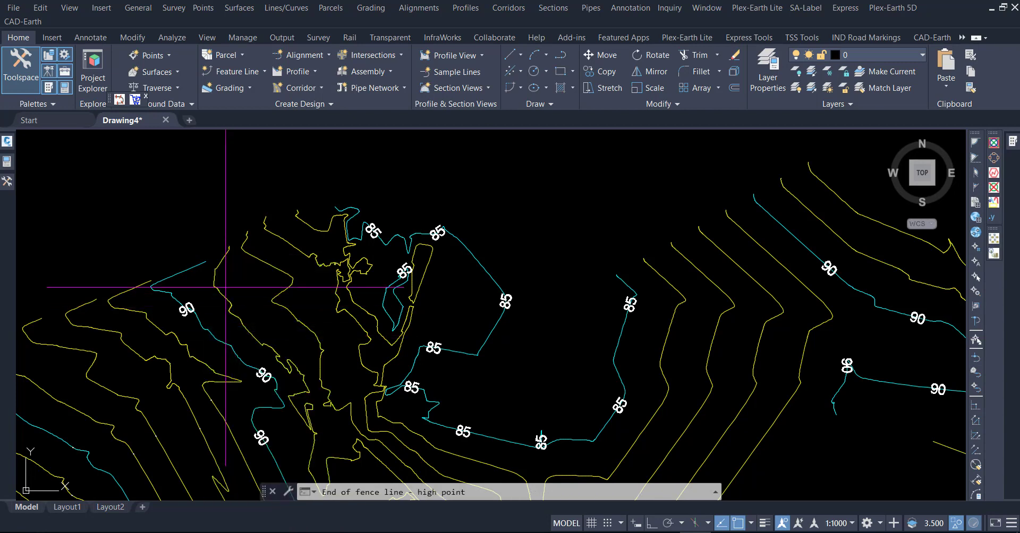
{"action": "left_click", "coordinate": [206, 262]}
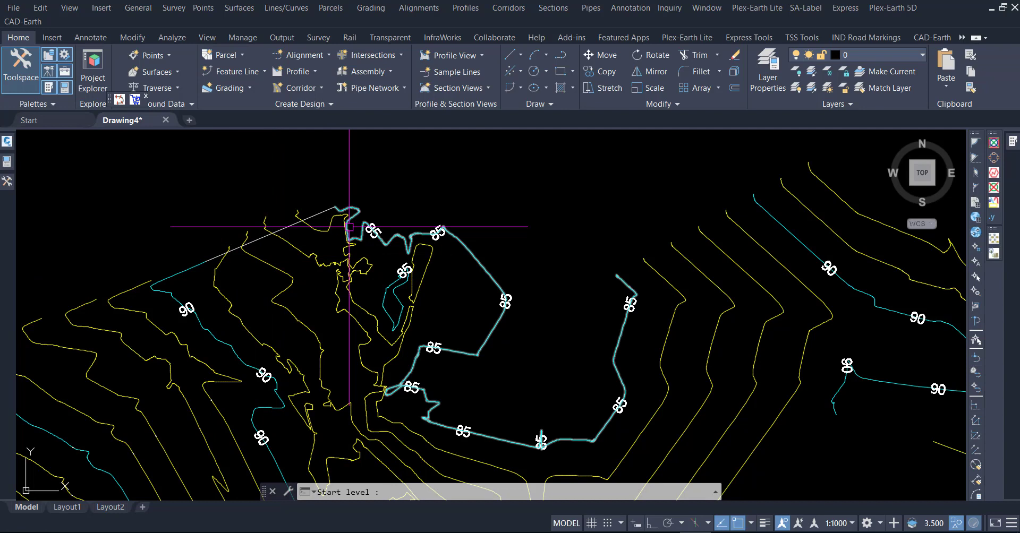
{"action": "type", "text": "85"}
{"action": "key", "text": "Return"}
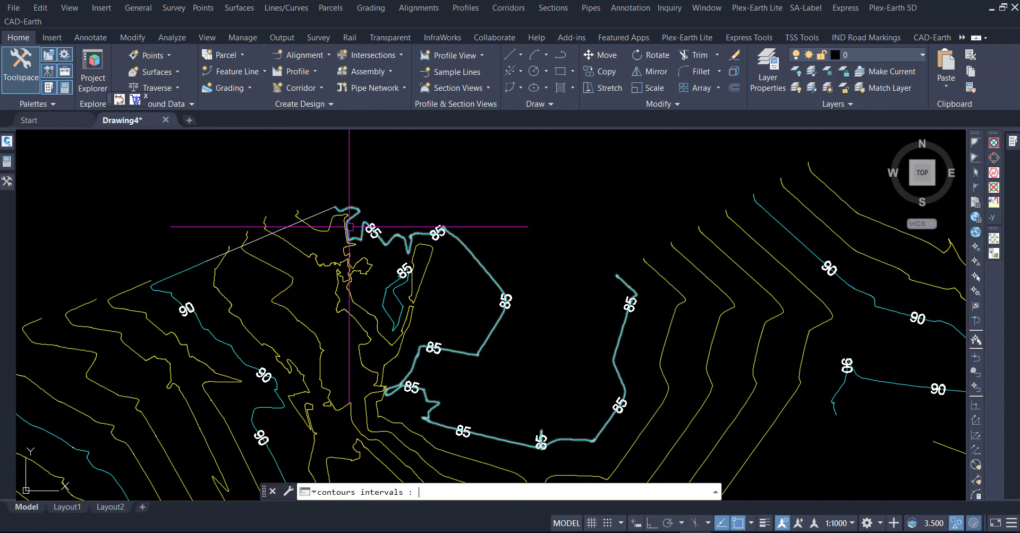
{"action": "key", "text": "Return"}
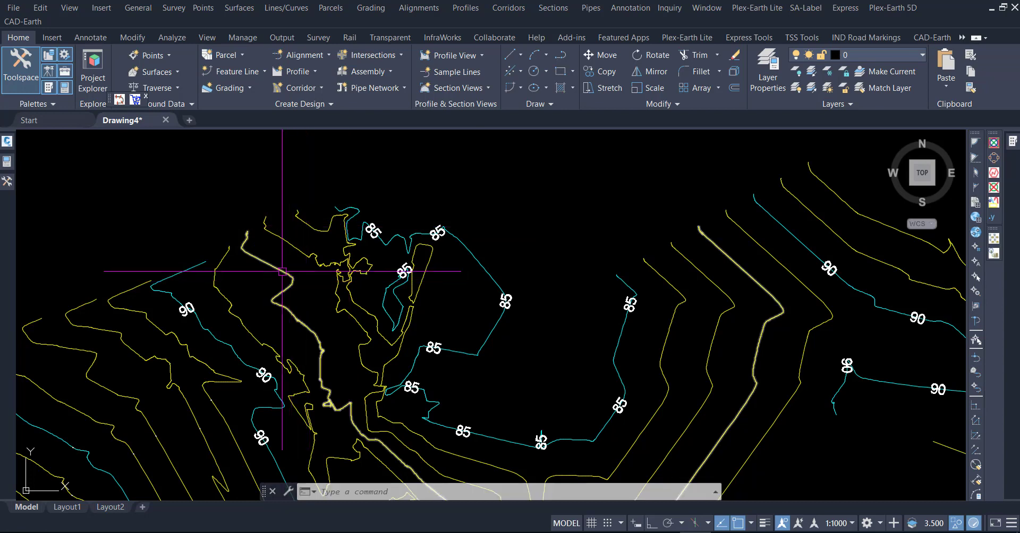
{"action": "left_click", "coordinate": [7, 162]}
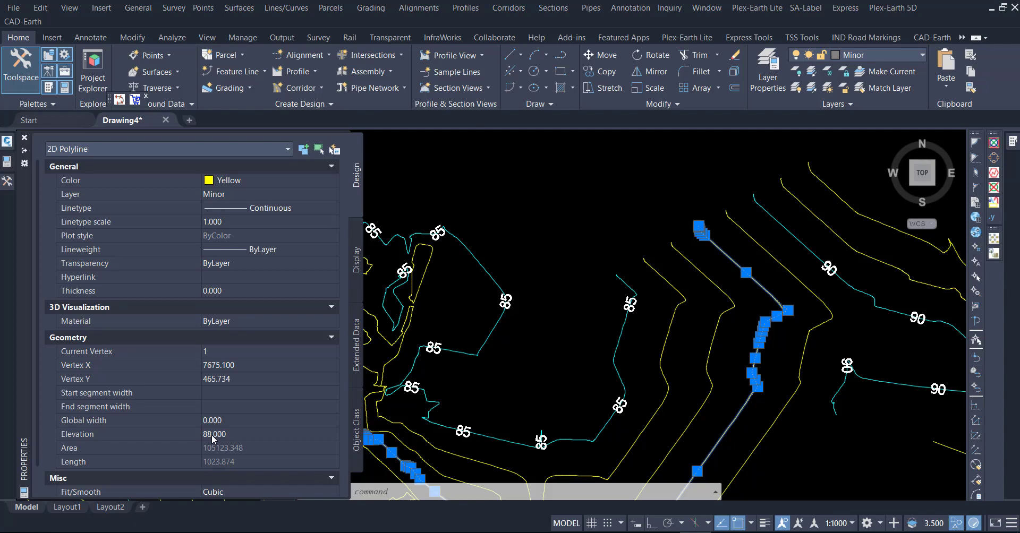
{"action": "key", "text": "Escape"}
{"action": "key", "text": "ctrl+1"}
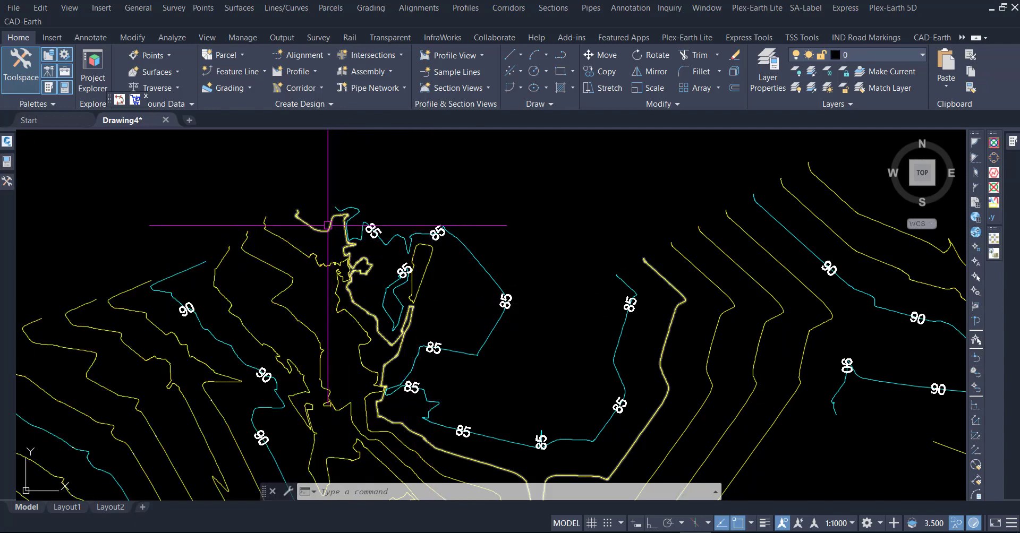
{"action": "left_click", "coordinate": [314, 225]}
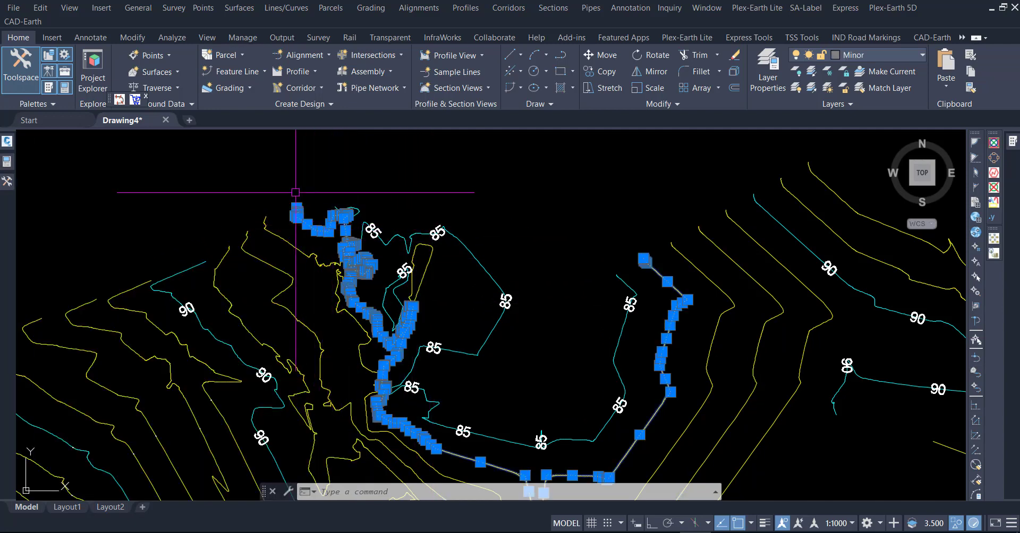
{"action": "scroll", "coordinate": [298, 206], "scroll_direction": "down", "scroll_amount": 2}
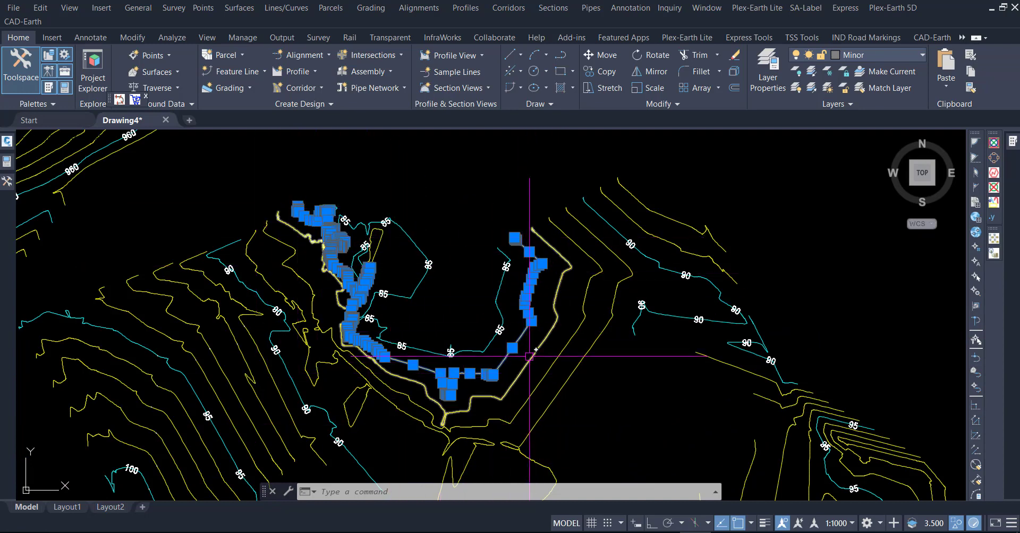
{"action": "key", "text": "Delete"}
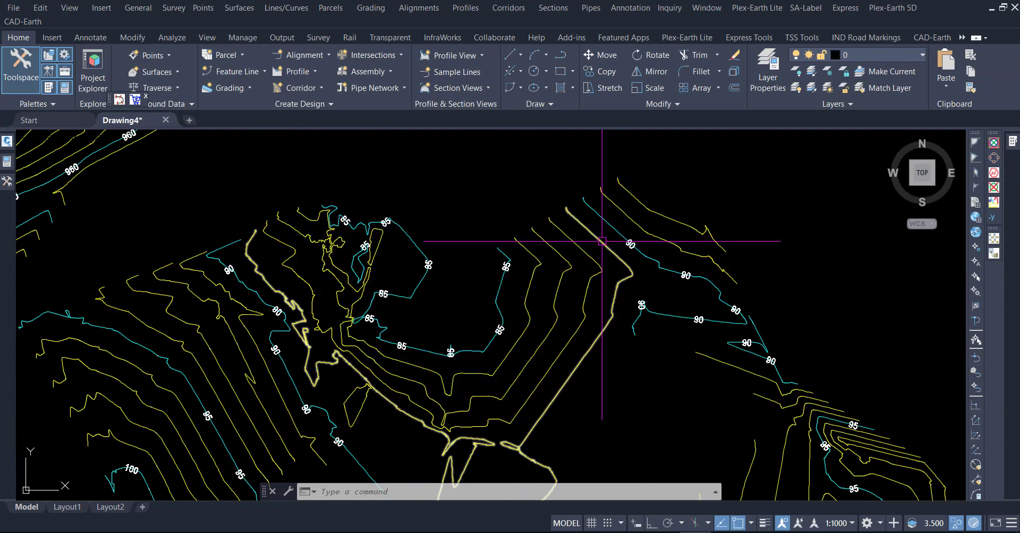
{"action": "scroll", "coordinate": [486, 184], "scroll_direction": "down", "scroll_amount": 2}
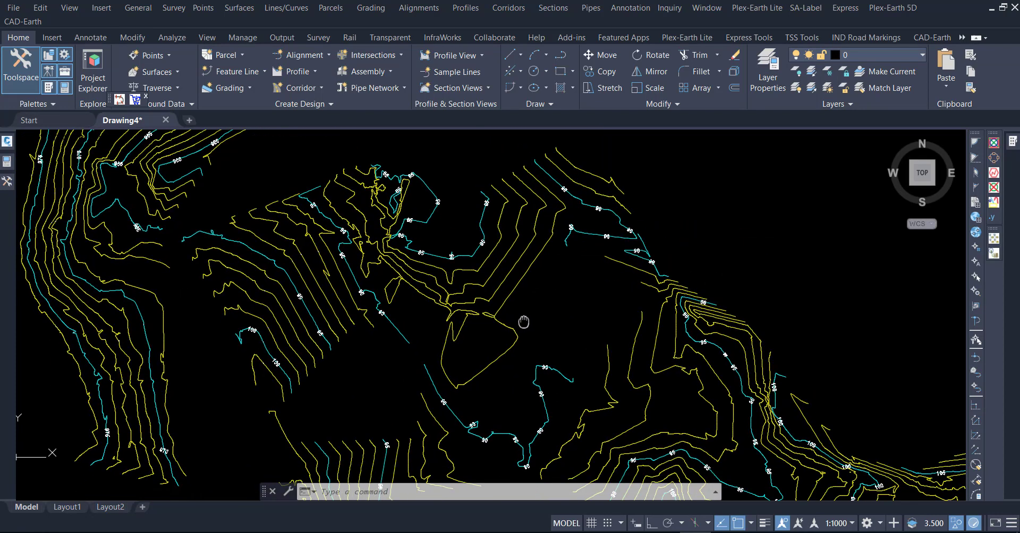
Step: Centre the parallel contours near the 95 labels and reopen the Toolspace Toolbox
{"action": "middle_click_drag", "start_coordinate": [539, 370], "coordinate": [505, 220]}
{"action": "scroll", "coordinate": [353, 365], "scroll_direction": "up", "scroll_amount": 2}
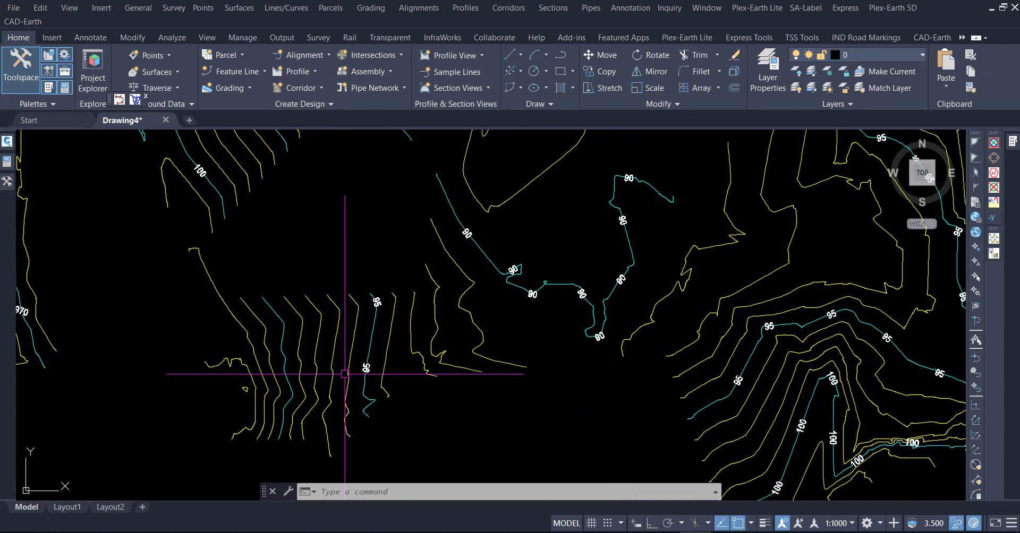
{"action": "middle_click_drag", "start_coordinate": [330, 379], "coordinate": [354, 398]}
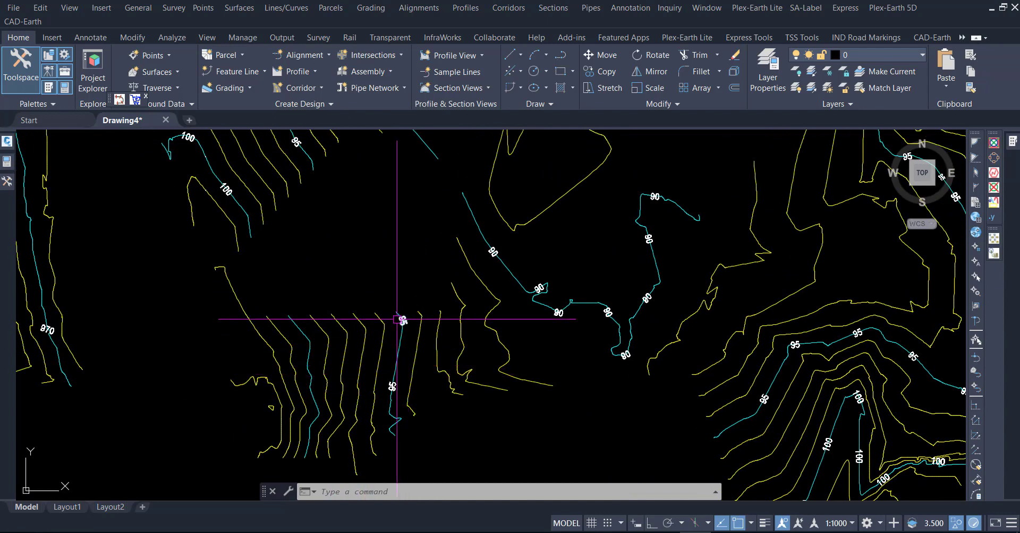
{"action": "scroll", "coordinate": [402, 384], "scroll_direction": "up", "scroll_amount": 3}
{"action": "scroll", "coordinate": [412, 394], "scroll_direction": "down", "scroll_amount": 1}
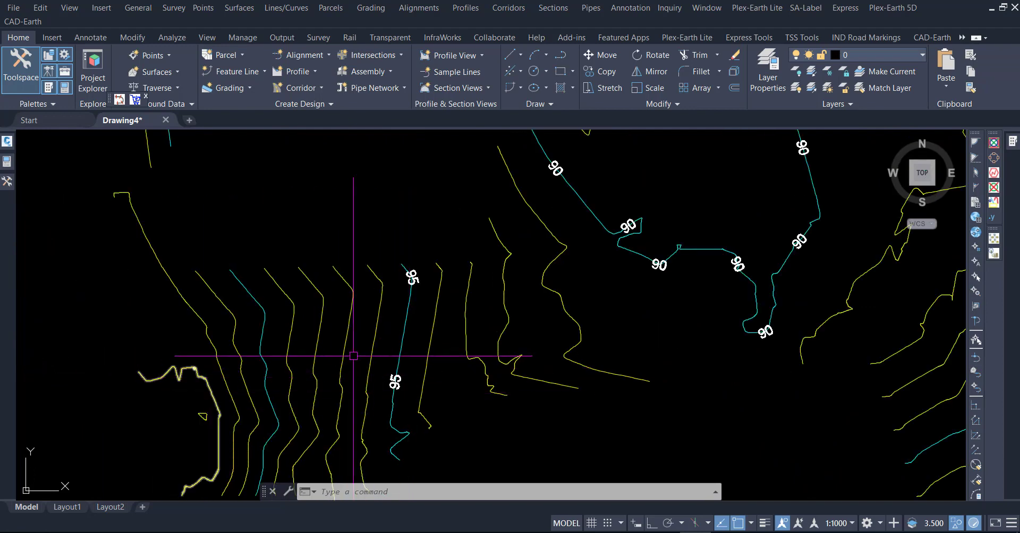
{"action": "middle_click_drag", "start_coordinate": [425, 336], "coordinate": [433, 329]}
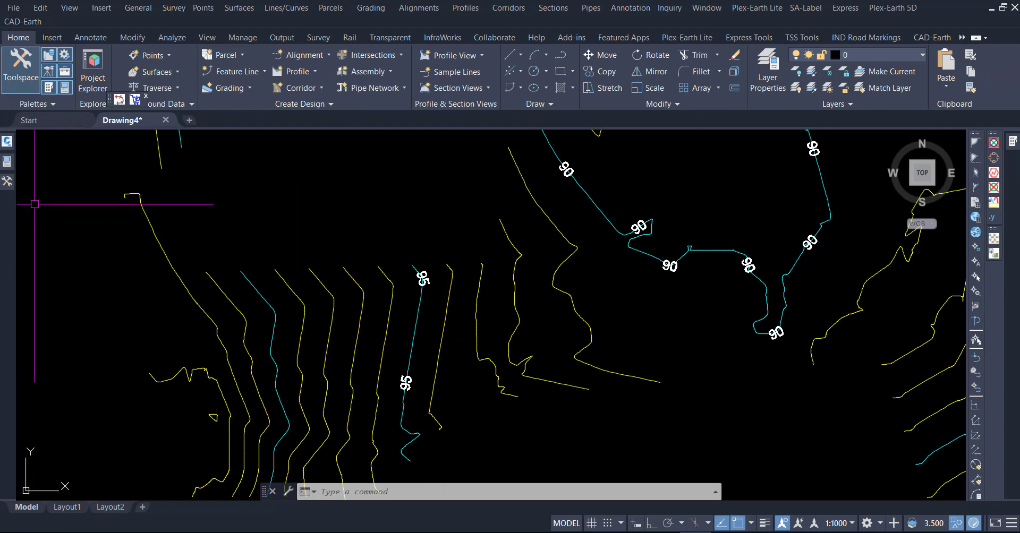
{"action": "left_click", "coordinate": [7, 182]}
Step: Execute the conversion with a fence from the 95 contour's end to the leftmost contour
{"action": "right_click", "coordinate": [111, 266]}
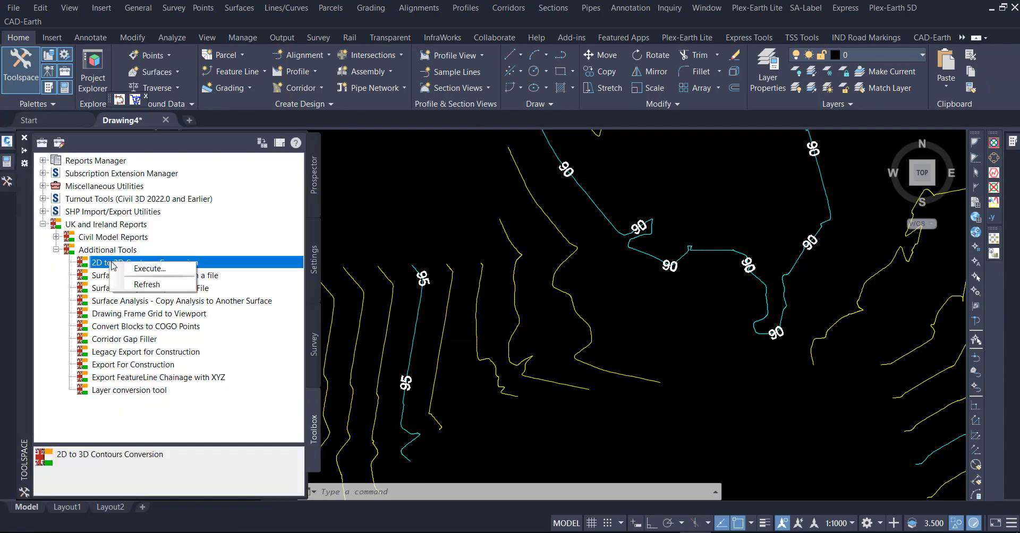
{"action": "left_click", "coordinate": [136, 269]}
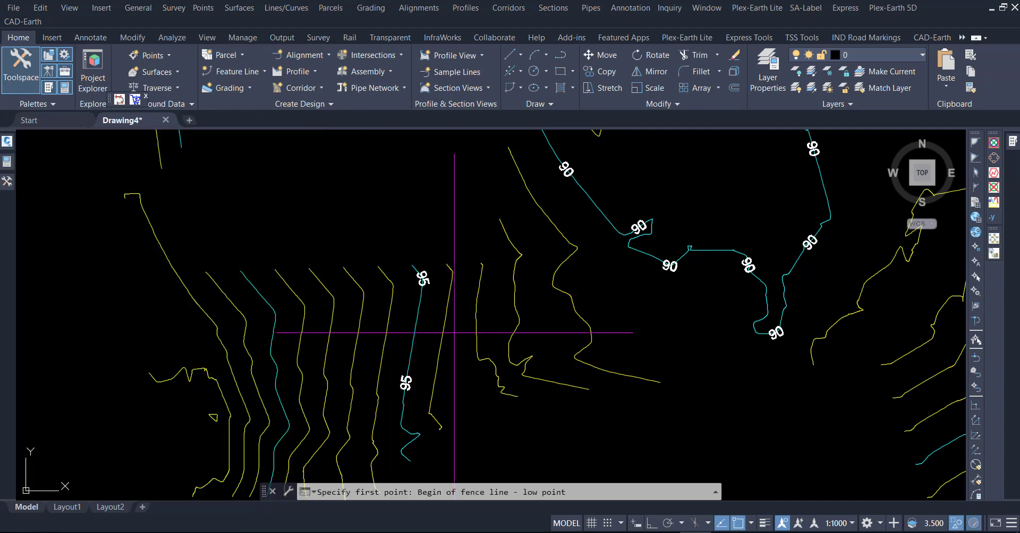
{"action": "right_click", "coordinate": [488, 440], "text": "shift"}
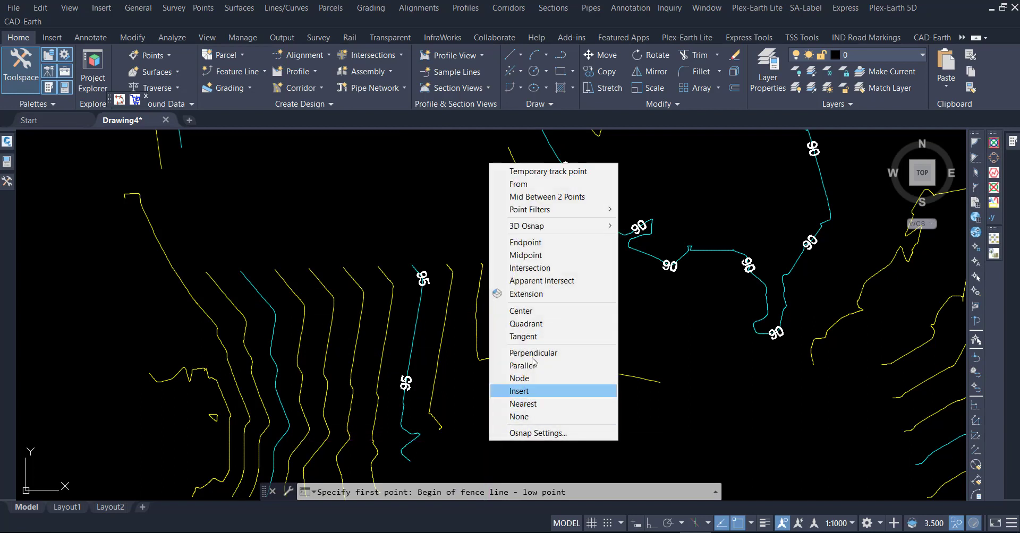
{"action": "left_click", "coordinate": [528, 245]}
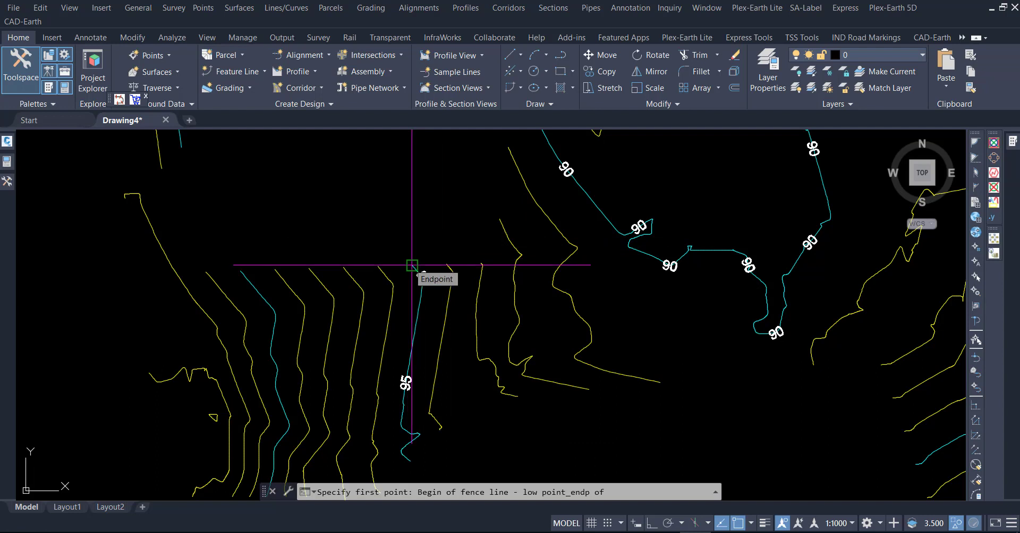
{"action": "left_click", "coordinate": [412, 265]}
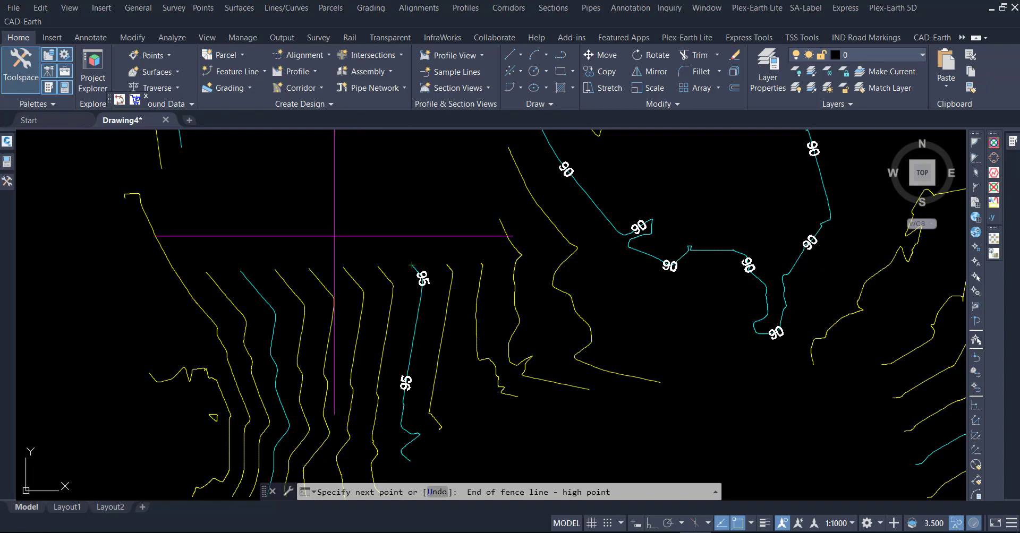
{"action": "right_click", "coordinate": [326, 233], "text": "shift"}
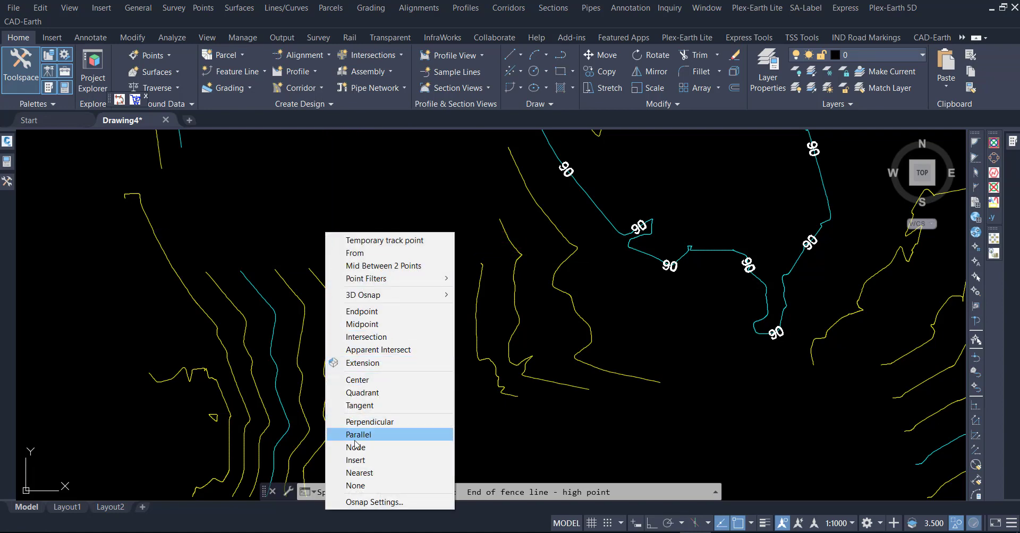
{"action": "left_click", "coordinate": [360, 473]}
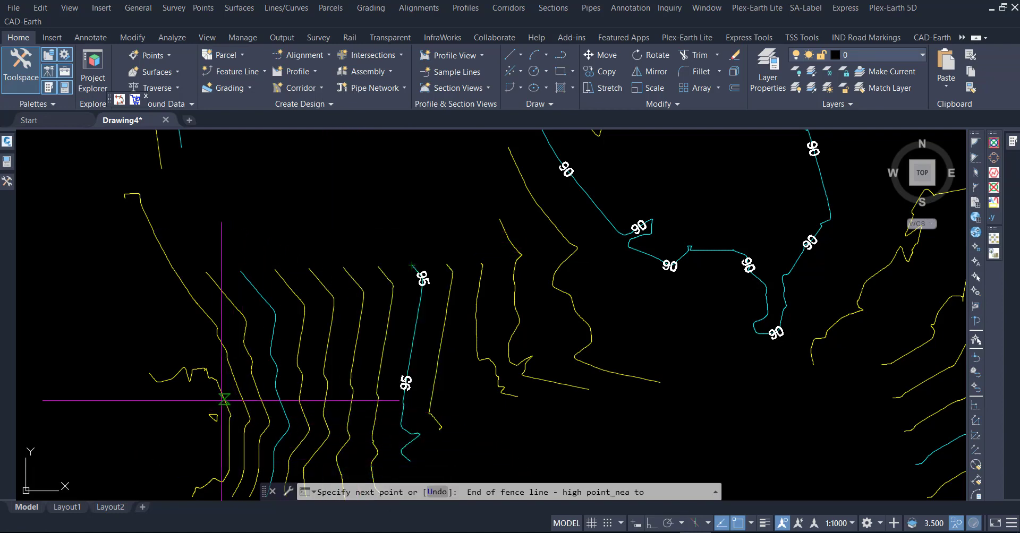
{"action": "left_click", "coordinate": [152, 375]}
{"action": "type", "text": "95"}
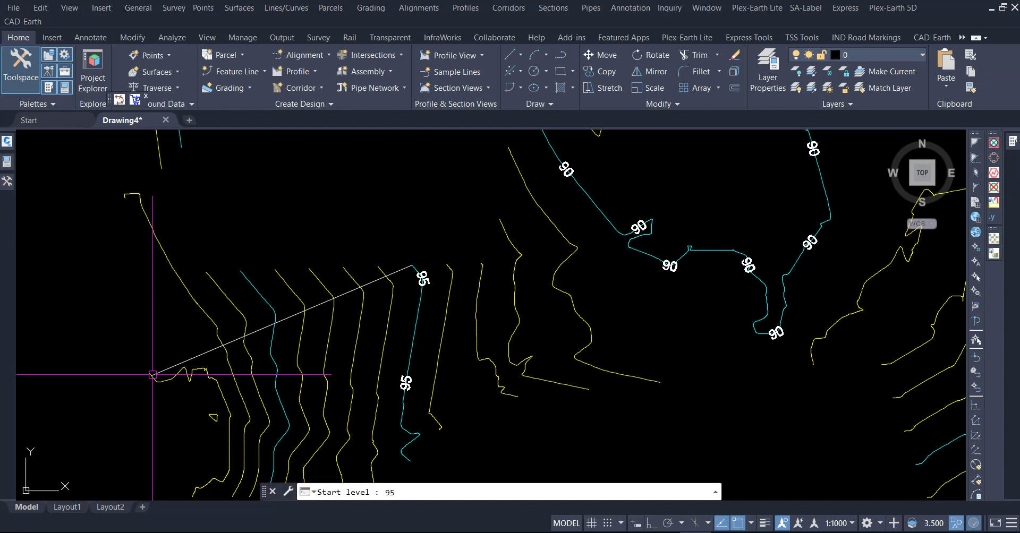
Step: Accept level 95, then check the leftmost and squiggly lower-left contours' elevations in Properties
{"action": "key", "text": "Return"}
{"action": "key", "text": "Return"}
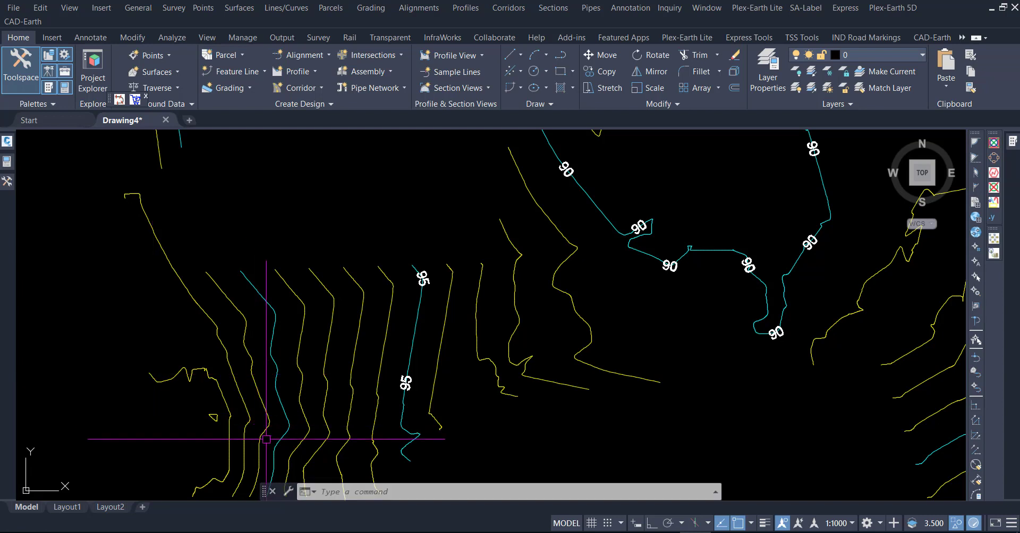
{"action": "left_click", "coordinate": [235, 373]}
{"action": "left_click", "coordinate": [5, 161]}
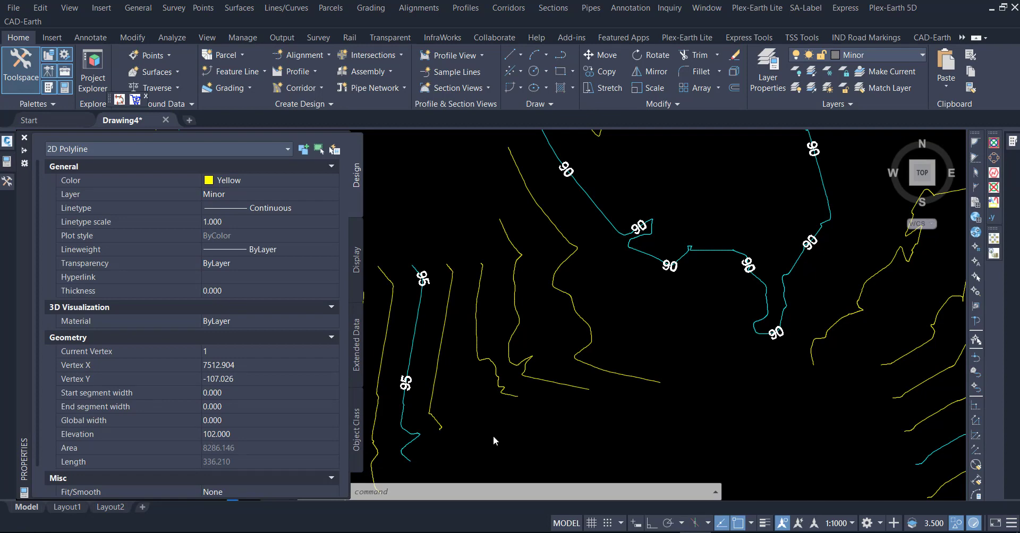
{"action": "key", "text": "Escape"}
{"action": "key", "text": "ctrl+1"}
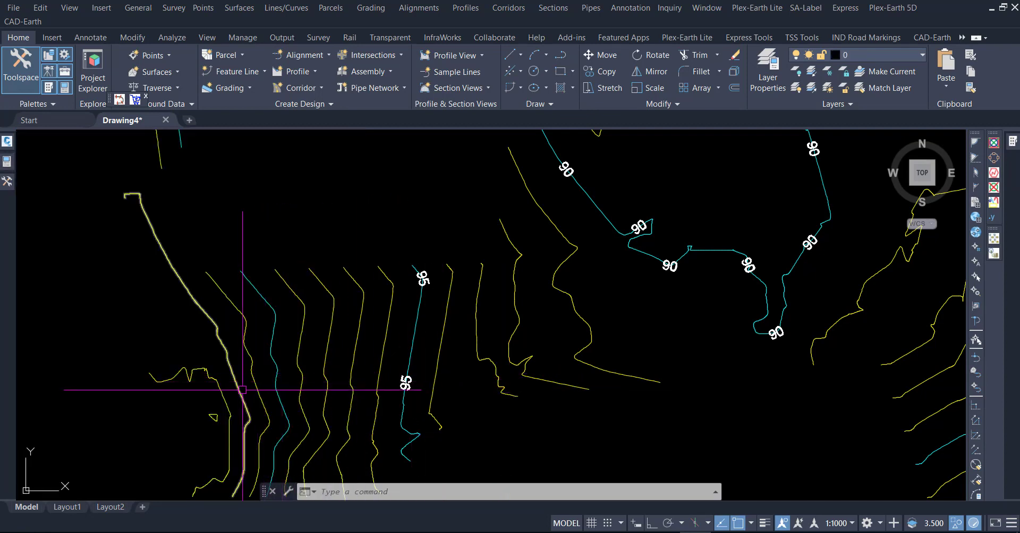
{"action": "left_click", "coordinate": [223, 398]}
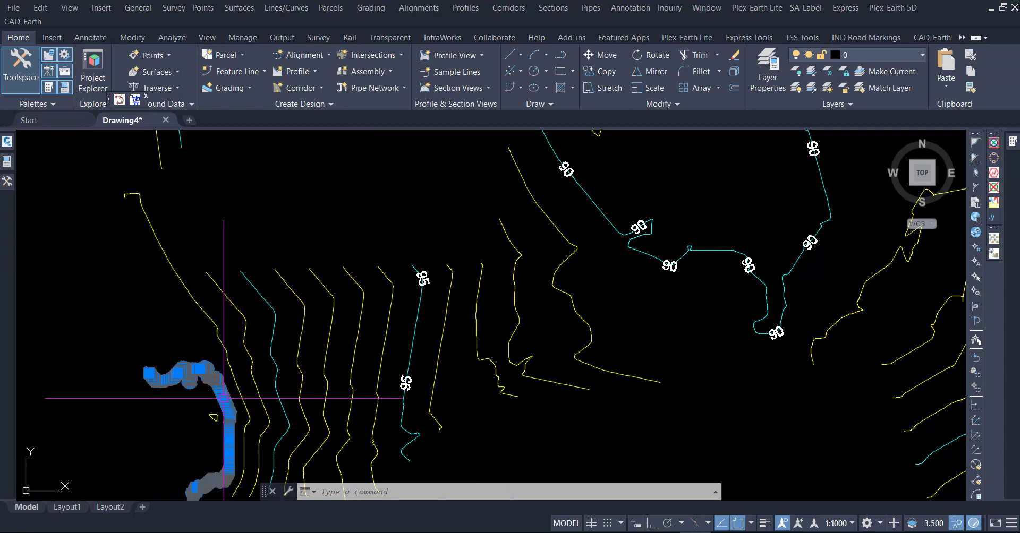
{"action": "left_click", "coordinate": [5, 162]}
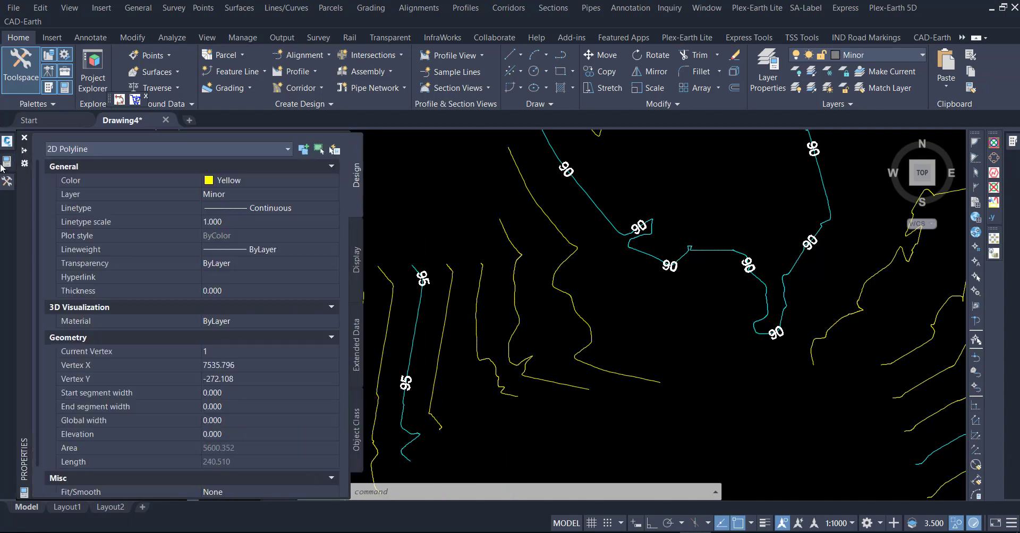
{"action": "mouse_move", "coordinate": [6, 170]}
{"action": "key", "text": "Escape"}
{"action": "key", "text": "ctrl+1"}
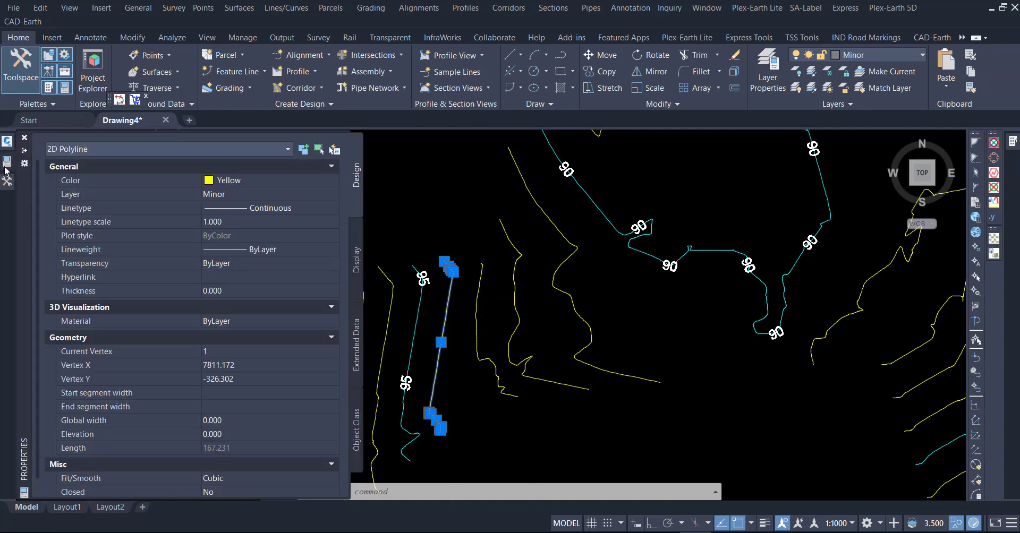
{"action": "key", "text": "Escape"}
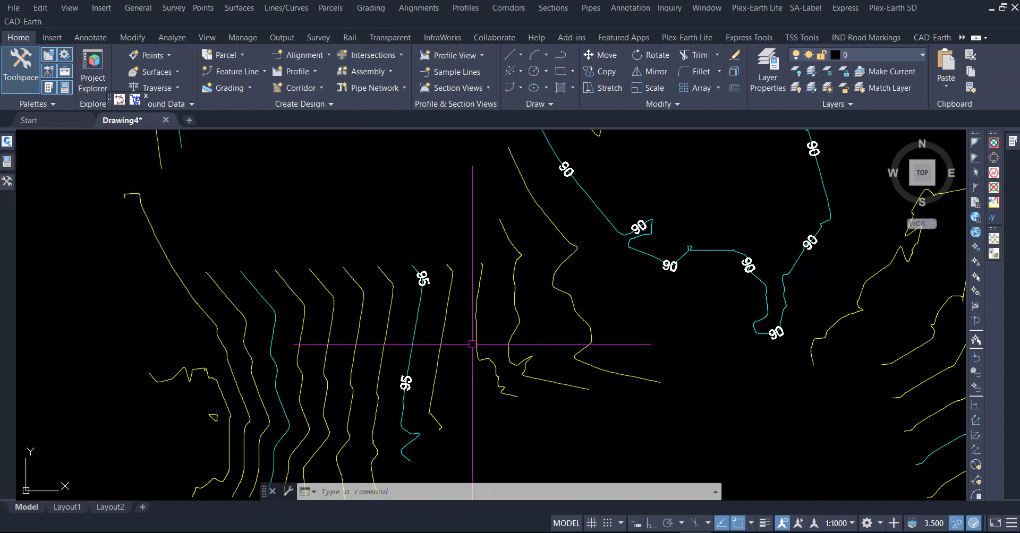
Step: Check the elevations of further contours, including the wavy one at left
{"action": "left_click", "coordinate": [364, 340]}
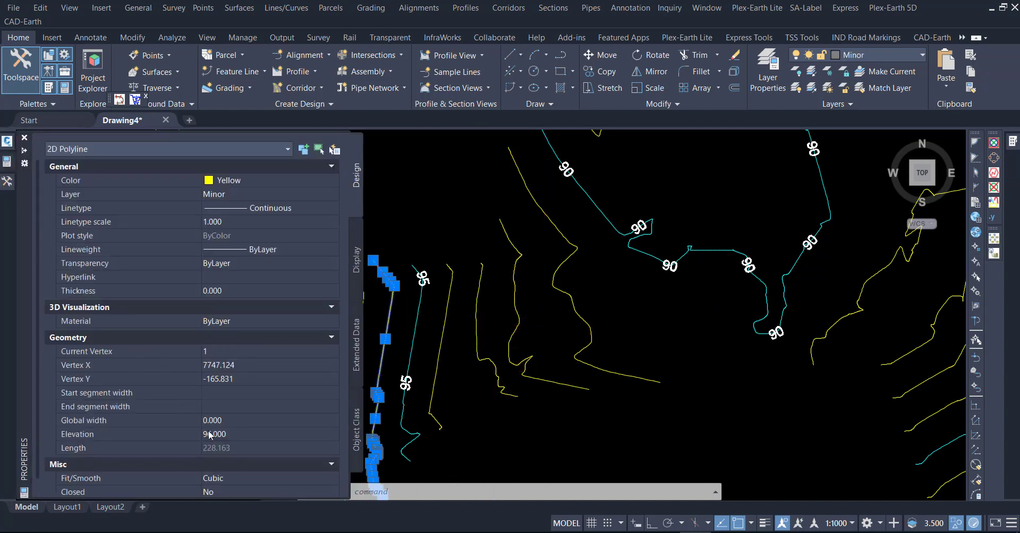
{"action": "key", "text": "Escape"}
{"action": "middle_click_drag", "start_coordinate": [485, 367], "coordinate": [560, 321]}
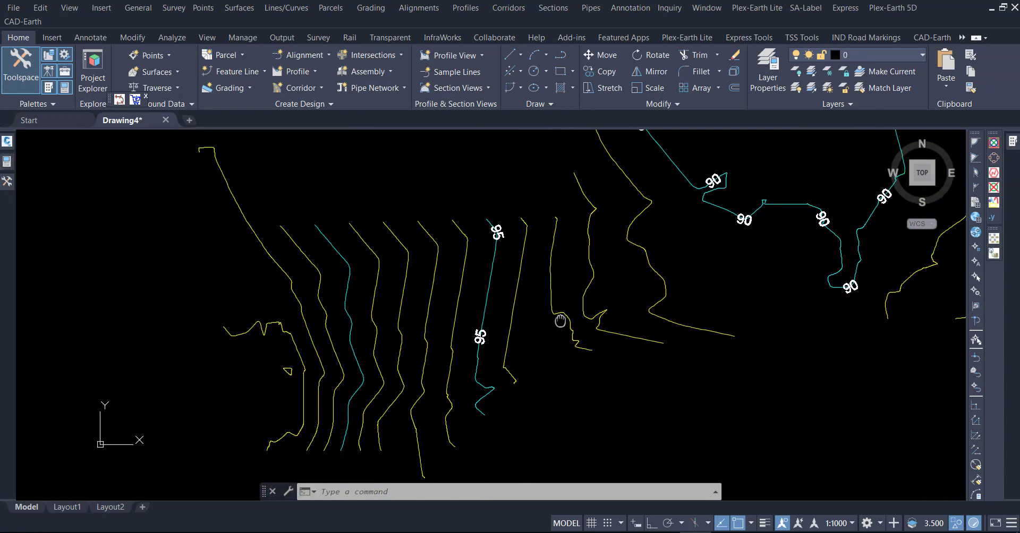
{"action": "left_click", "coordinate": [337, 346]}
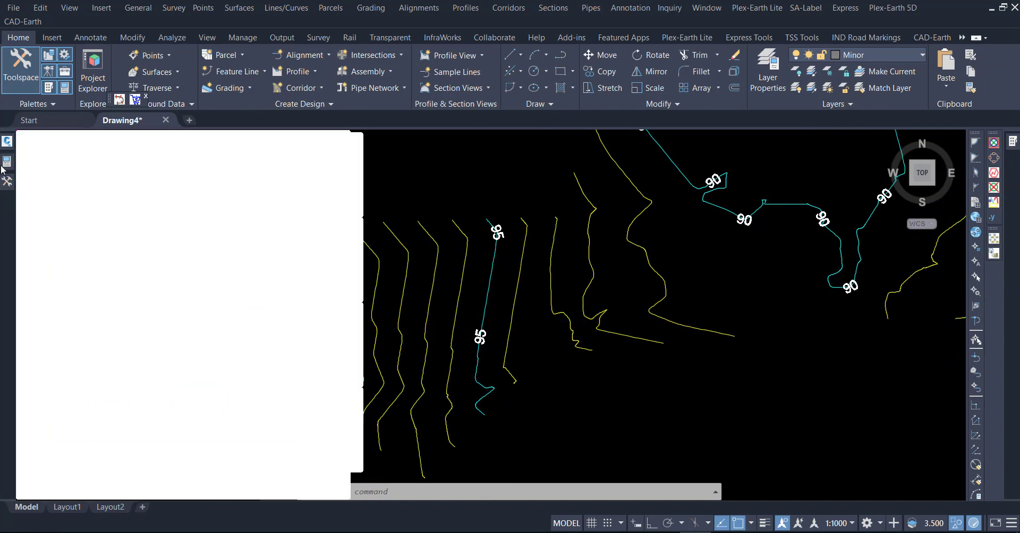
{"action": "key", "text": "Escape"}
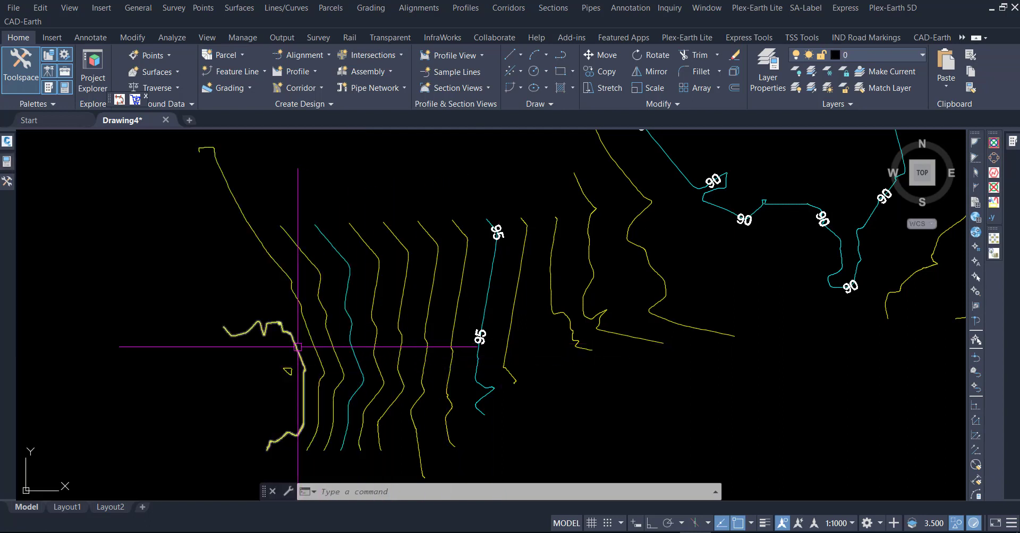
{"action": "left_click", "coordinate": [403, 432]}
{"action": "left_click", "coordinate": [307, 362]}
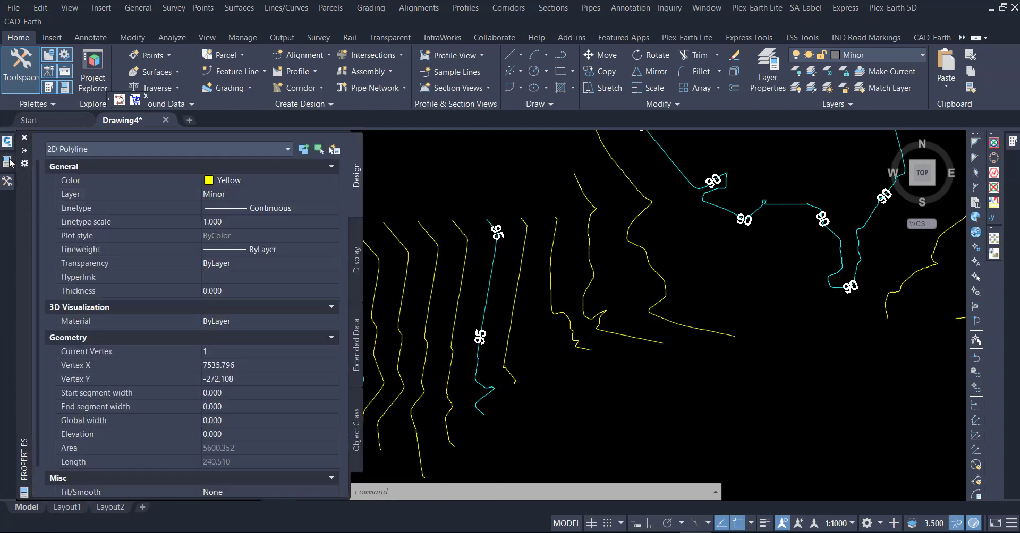
{"action": "key", "text": "Escape"}
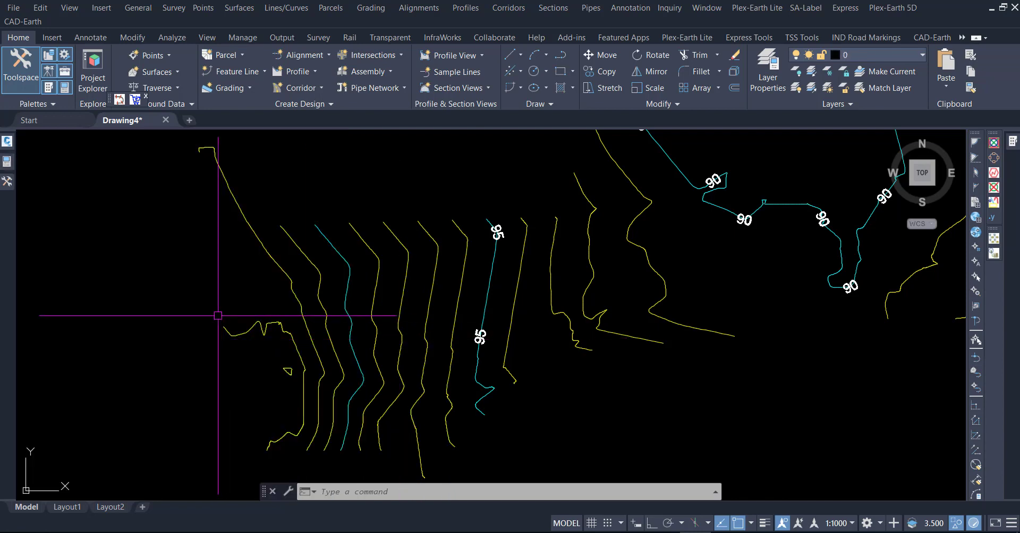
Step: Start the 2D to 3D Contours Conversion and Endpoint-snap a fence across the western contours
{"action": "left_click", "coordinate": [80, 260]}
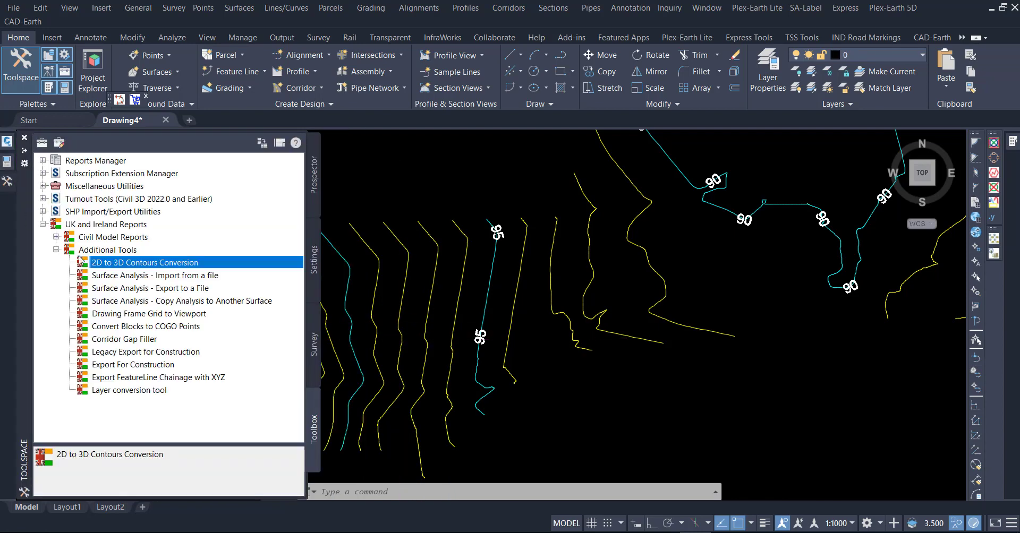
{"action": "right_click", "coordinate": [97, 268]}
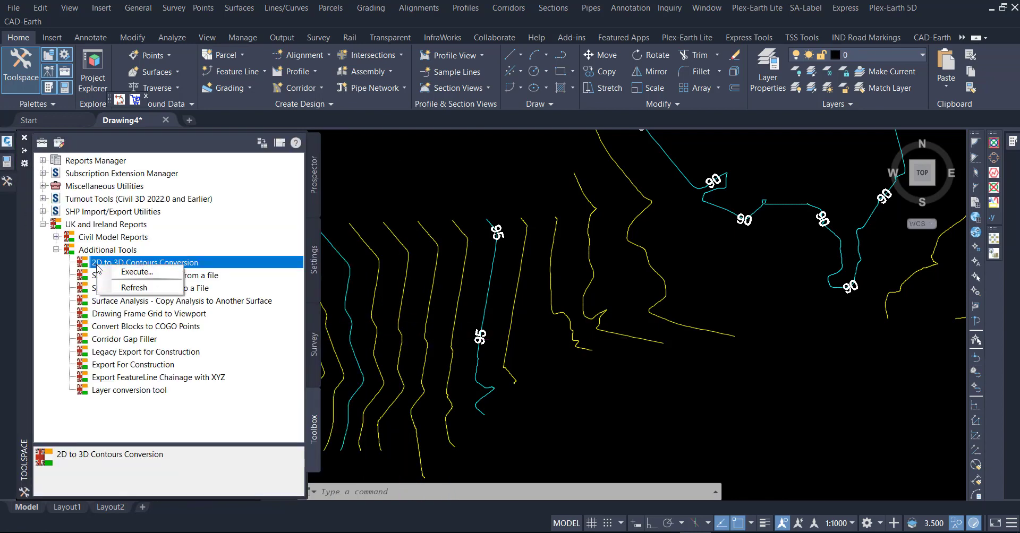
{"action": "left_click", "coordinate": [141, 273]}
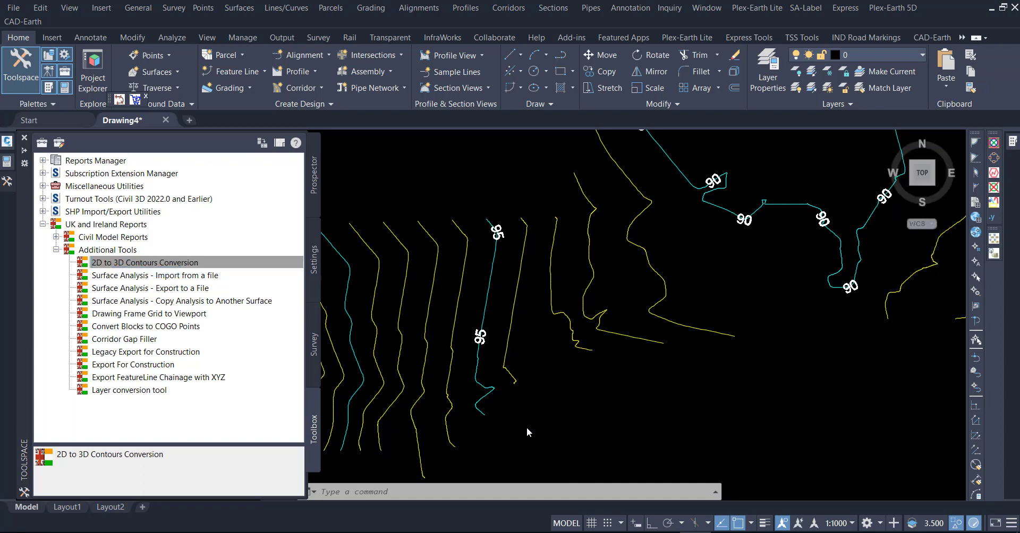
{"action": "right_click", "coordinate": [183, 264]}
{"action": "left_click", "coordinate": [217, 269]}
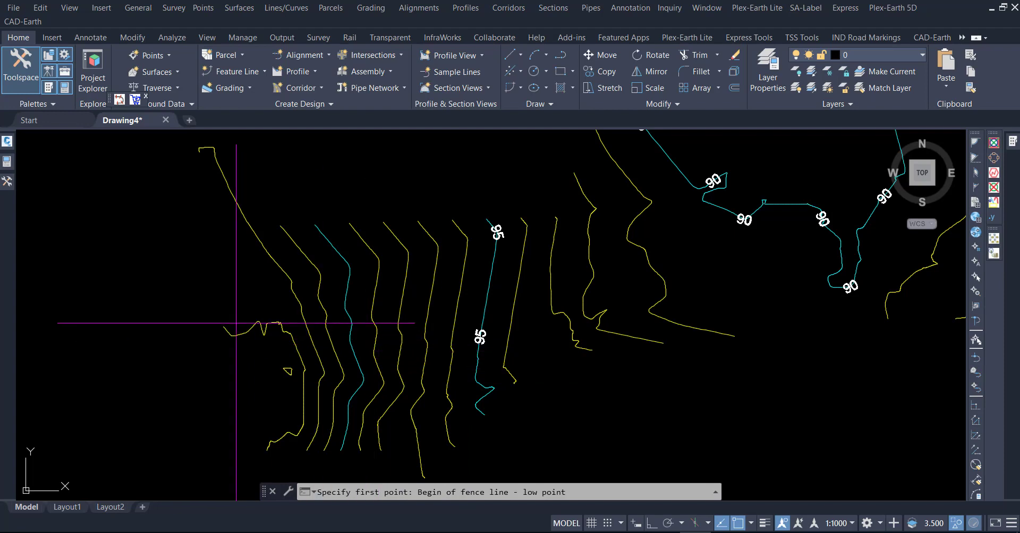
{"action": "right_click", "coordinate": [180, 282], "text": "shift"}
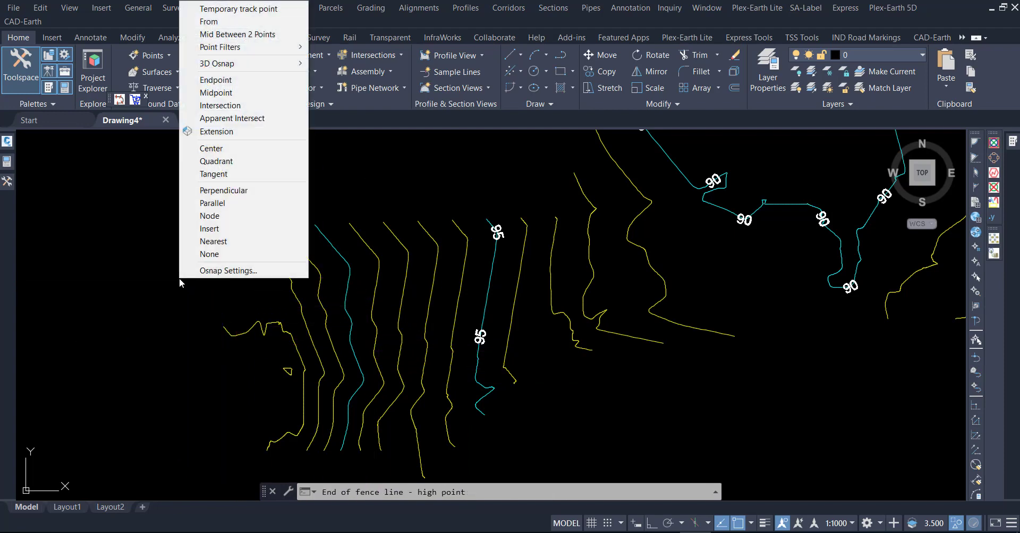
{"action": "left_click", "coordinate": [218, 80]}
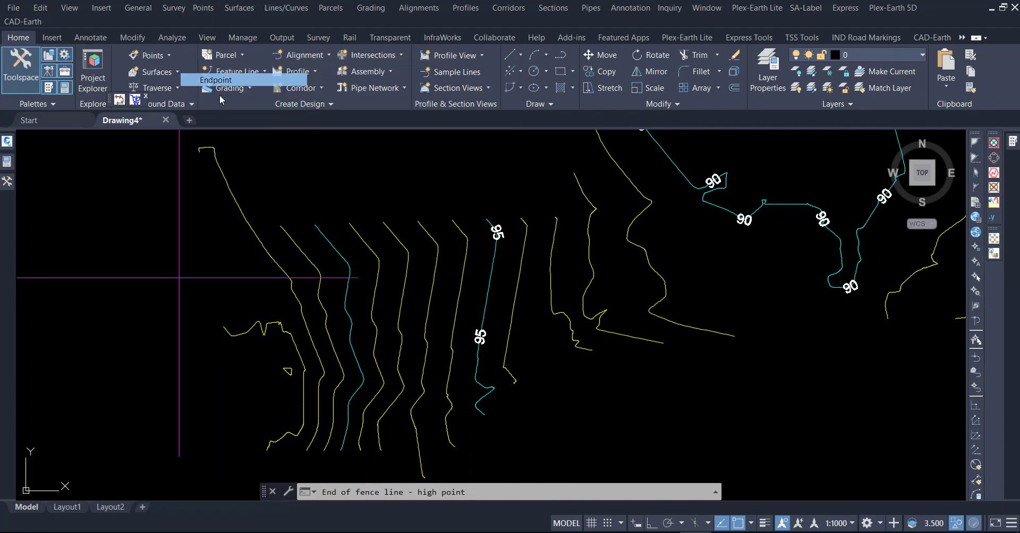
{"action": "left_click", "coordinate": [199, 153]}
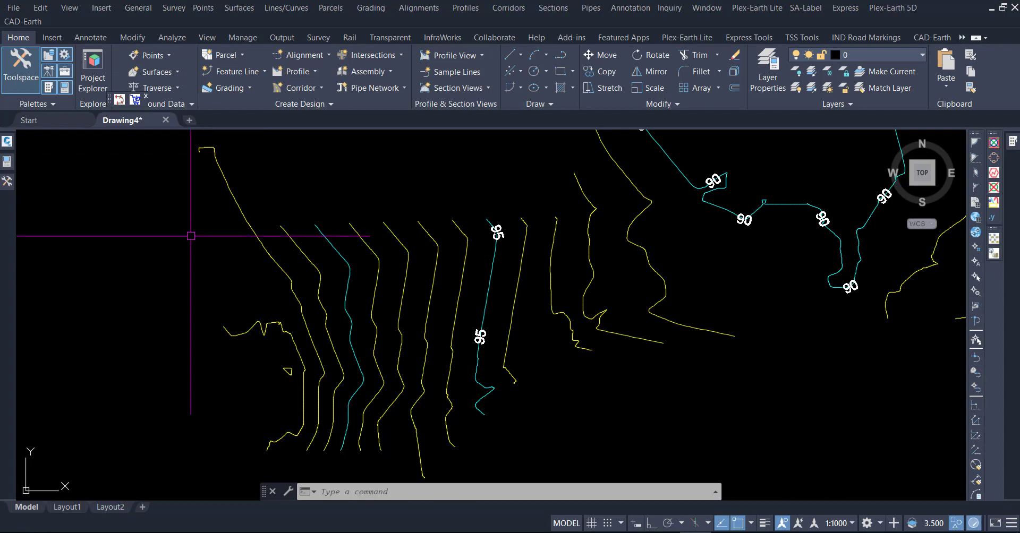
{"action": "right_click", "coordinate": [191, 236], "text": "shift"}
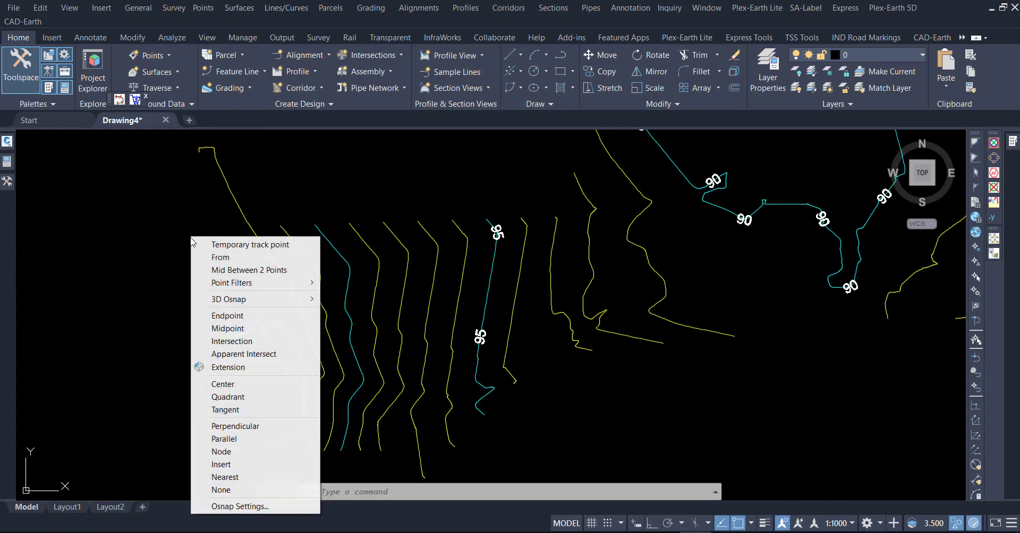
{"action": "left_click", "coordinate": [226, 317]}
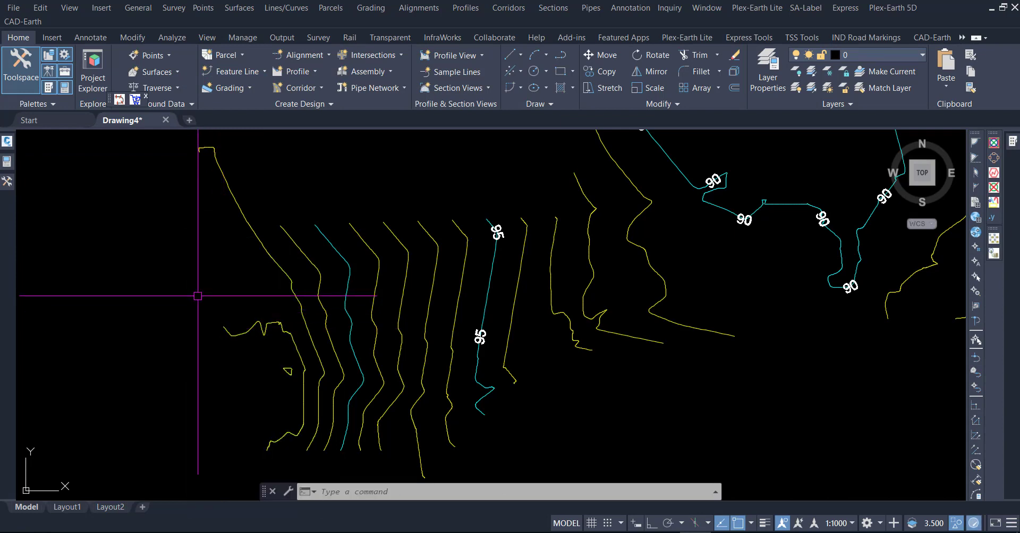
Step: Rerun the conversion from the lowest contour's end, enter the start level, then inspect a converted contour's properties
{"action": "left_click", "coordinate": [7, 181]}
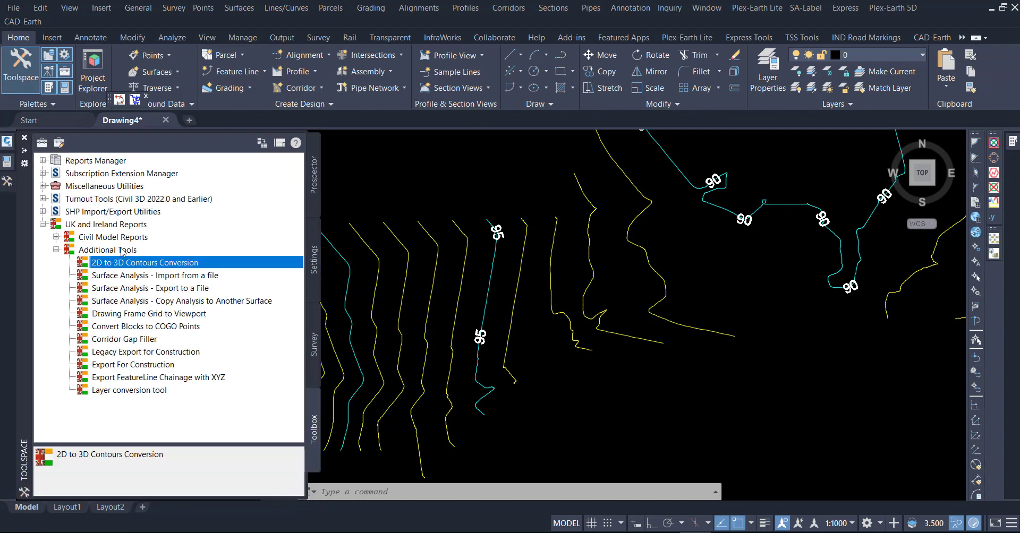
{"action": "right_click", "coordinate": [128, 264]}
{"action": "left_click", "coordinate": [151, 268]}
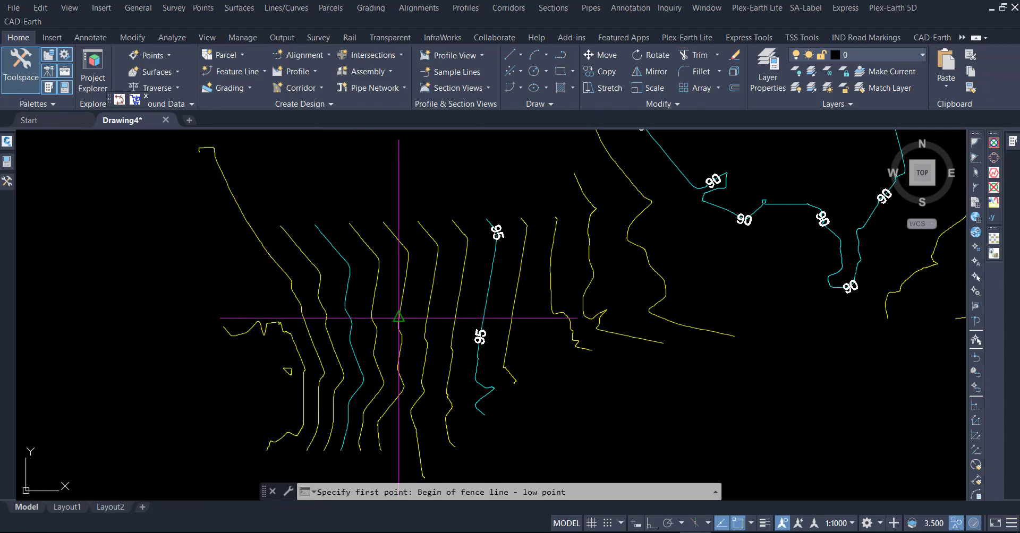
{"action": "left_click", "coordinate": [199, 152]}
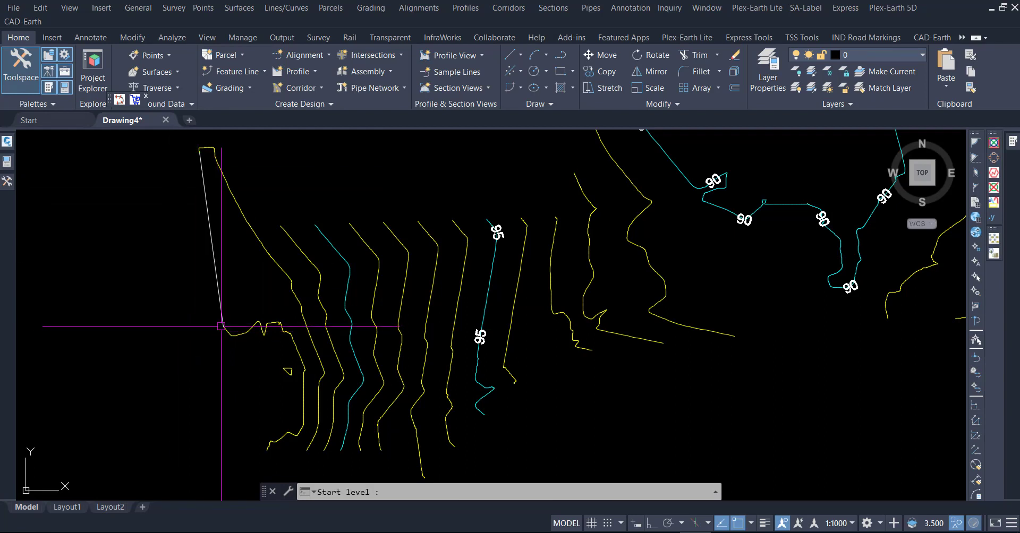
{"action": "type", "text": "10"}
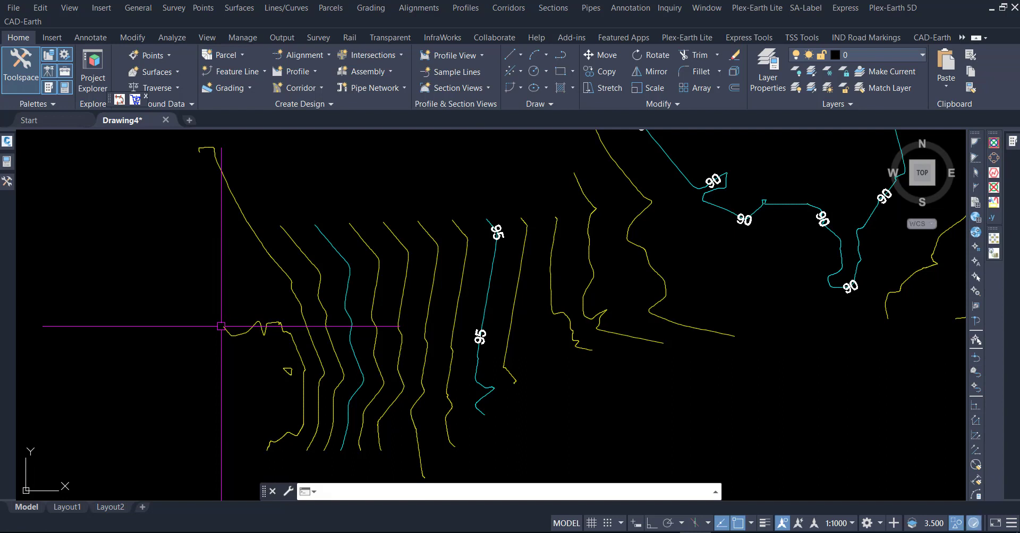
{"action": "left_click", "coordinate": [226, 329]}
{"action": "left_click", "coordinate": [7, 161]}
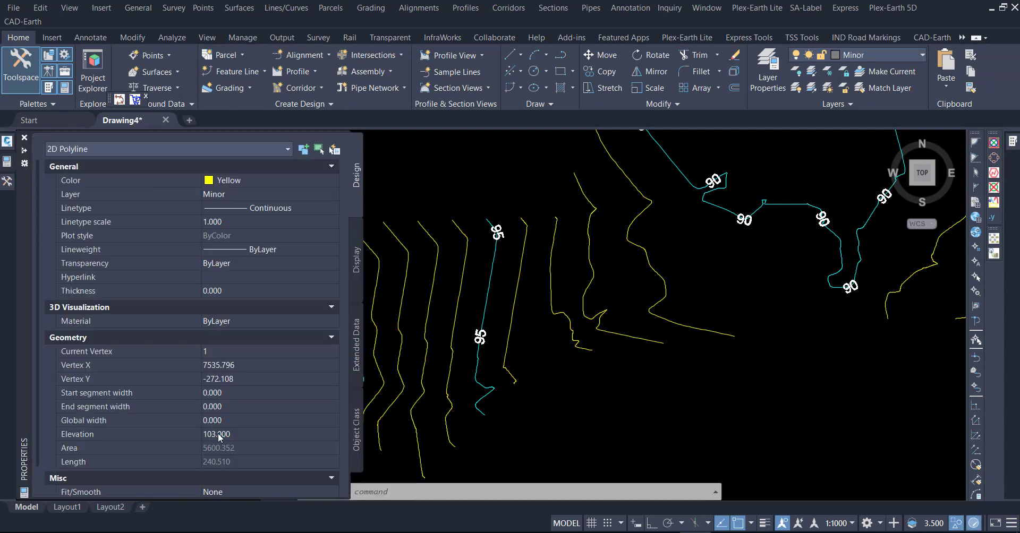
Step: Close the 103.000 contour's properties and zoom and pan to frame the 970 and 975 contours
{"action": "key", "text": "Escape"}
{"action": "scroll", "coordinate": [296, 308], "scroll_direction": "down", "scroll_amount": 3}
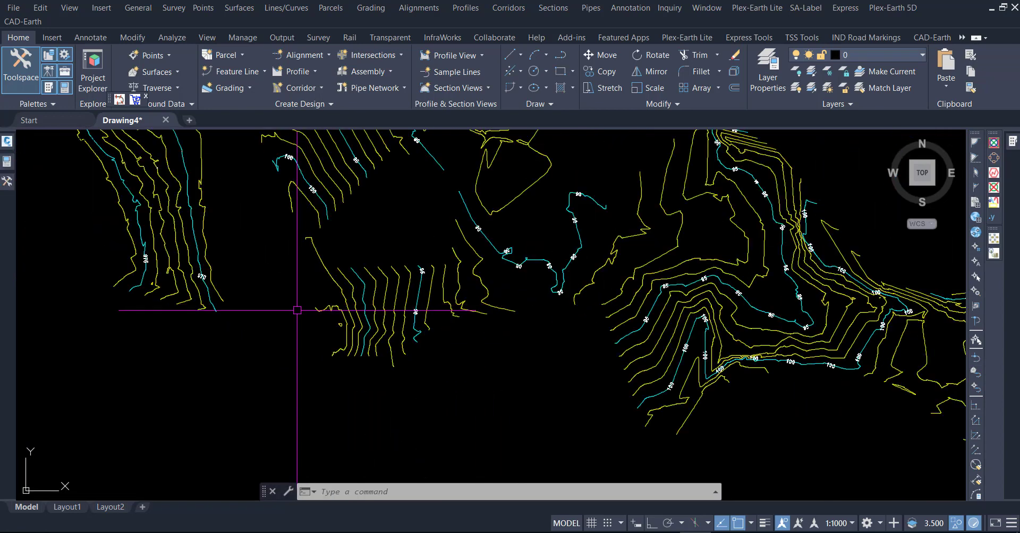
{"action": "scroll", "coordinate": [342, 325], "scroll_direction": "down", "scroll_amount": 2}
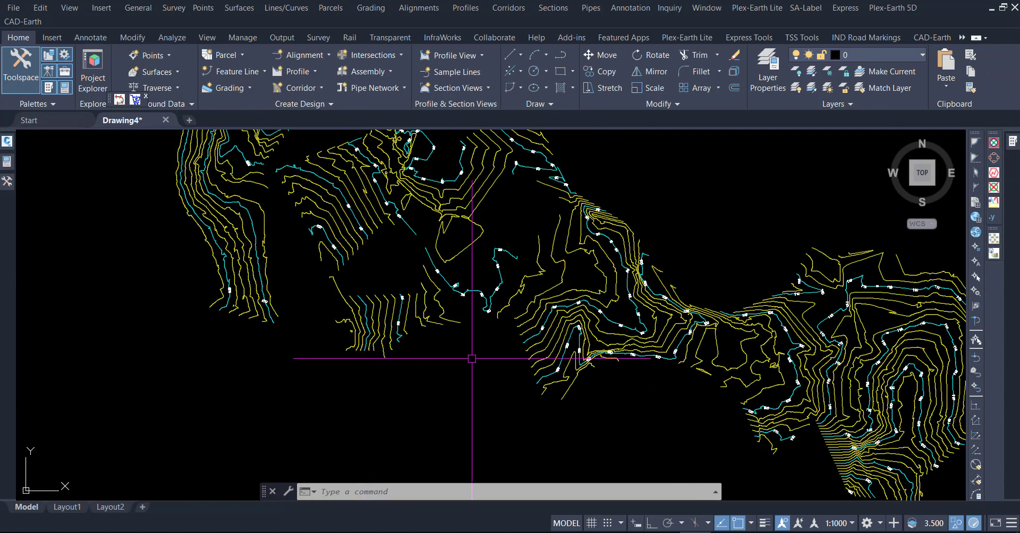
{"action": "mouse_move", "coordinate": [471, 359]}
{"action": "middle_mouse_down"}
{"action": "mouse_move", "coordinate": [369, 412]}
{"action": "mouse_move", "coordinate": [372, 427]}
{"action": "middle_mouse_up"}
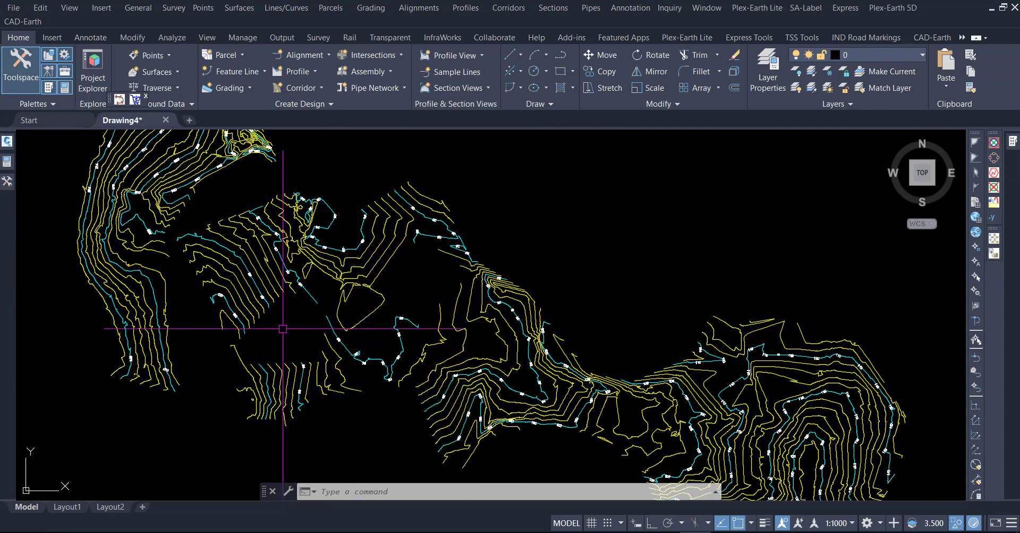
{"action": "middle_click_drag", "start_coordinate": [633, 330], "coordinate": [499, 264]}
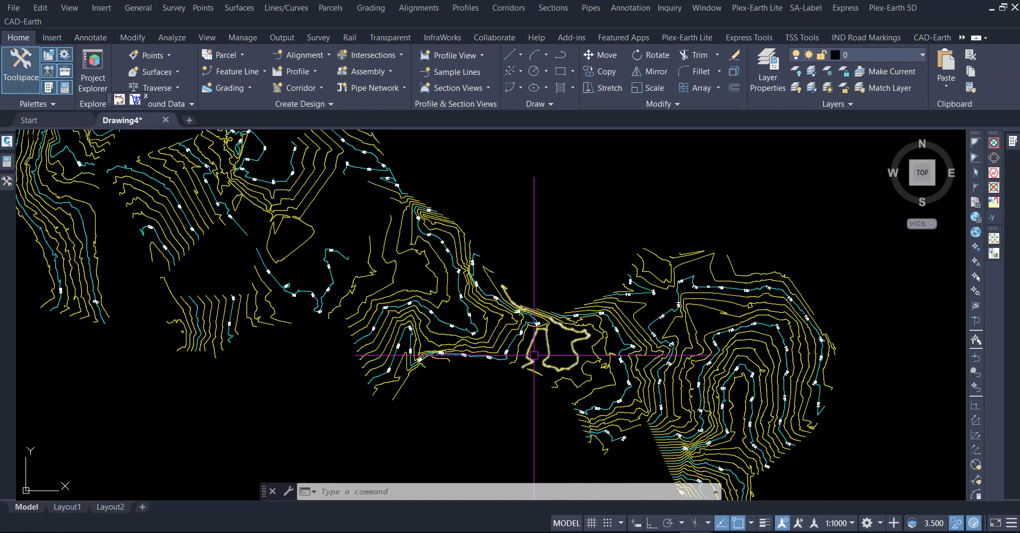
{"action": "middle_click_drag", "start_coordinate": [498, 388], "coordinate": [592, 424]}
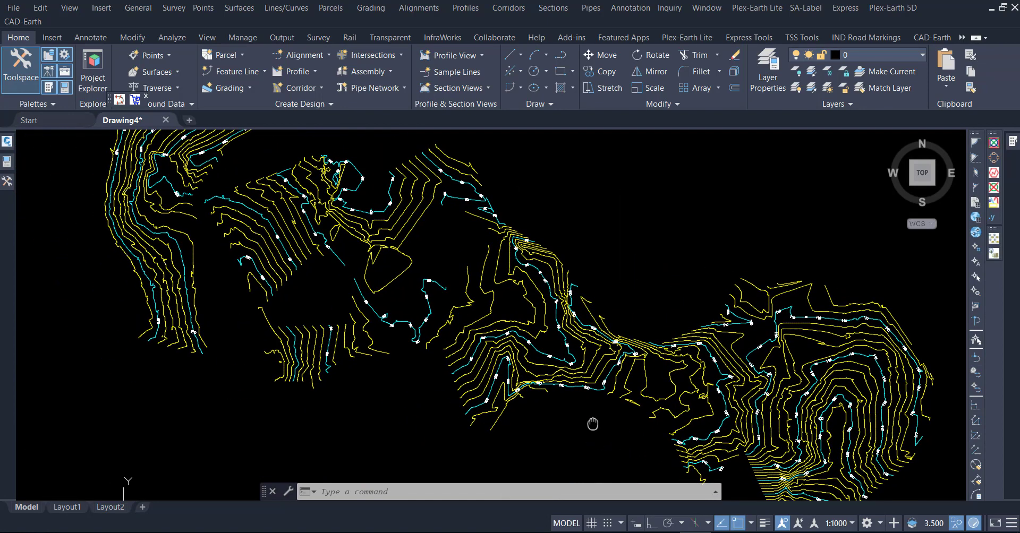
{"action": "middle_click_drag", "start_coordinate": [297, 293], "coordinate": [344, 373]}
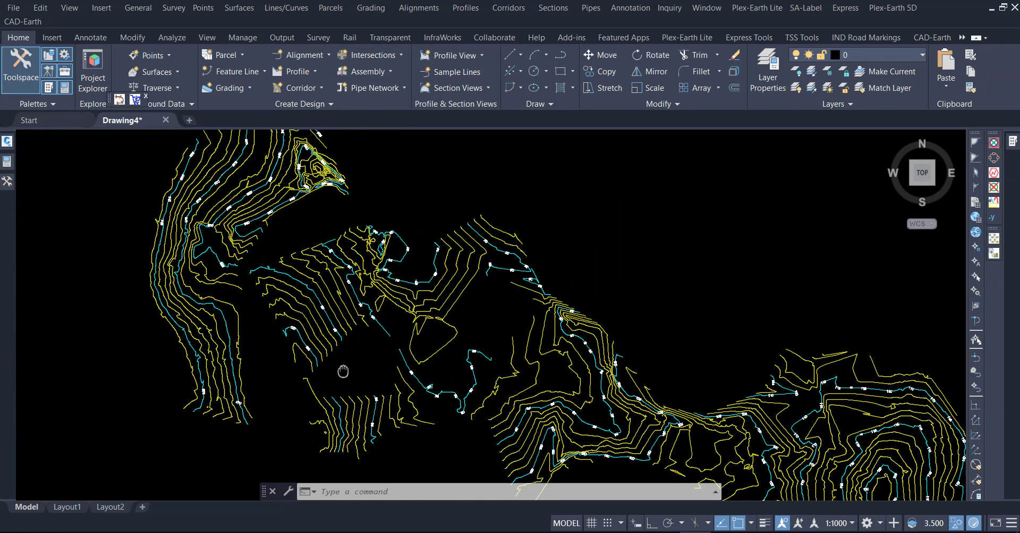
{"action": "scroll", "coordinate": [180, 393], "scroll_direction": "up", "scroll_amount": 2}
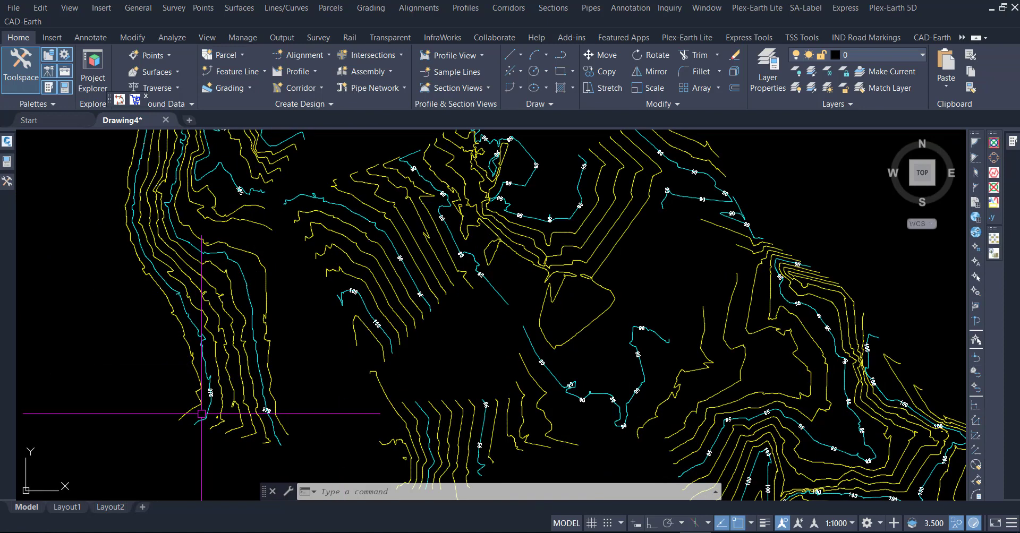
{"action": "scroll", "coordinate": [193, 417], "scroll_direction": "up", "scroll_amount": 2}
{"action": "middle_click_drag", "start_coordinate": [302, 429], "coordinate": [341, 410]}
{"action": "scroll", "coordinate": [341, 410], "scroll_direction": "up", "scroll_amount": 2}
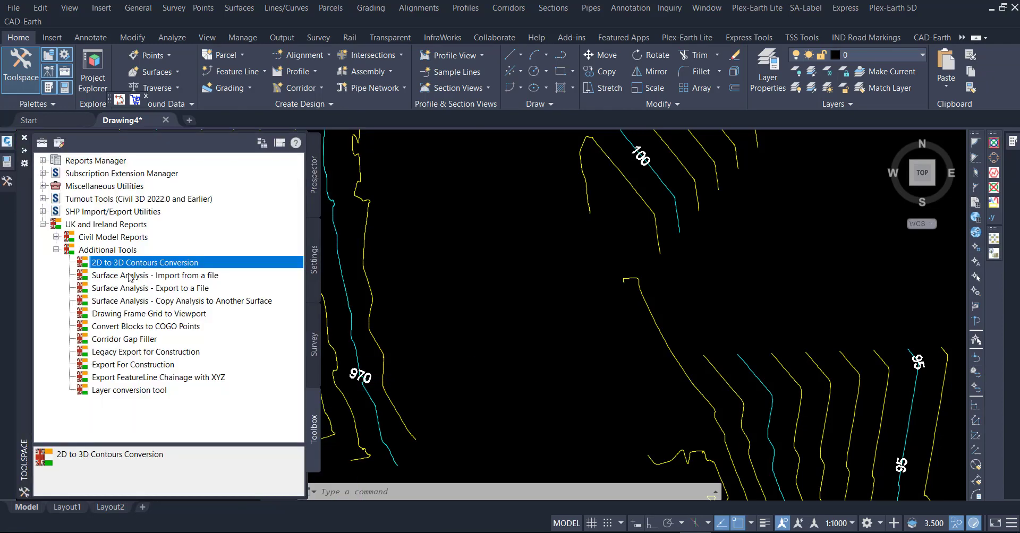
Step: Convert the 970–975 contours with an Endpoint-snapped fence from low to high contour, starting at level 969
{"action": "right_click", "coordinate": [121, 268]}
{"action": "left_click", "coordinate": [142, 273]}
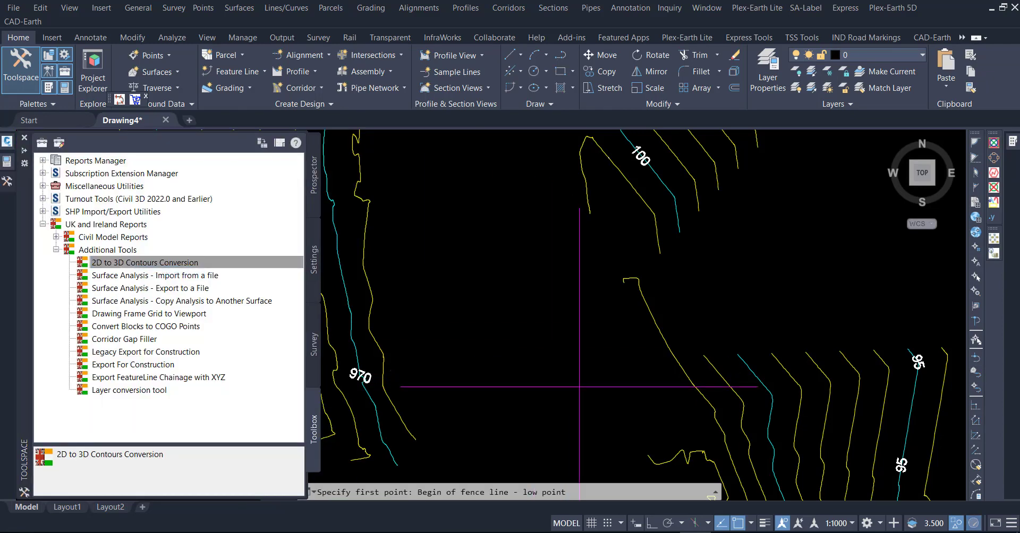
{"action": "right_click", "coordinate": [538, 398], "text": "shift"}
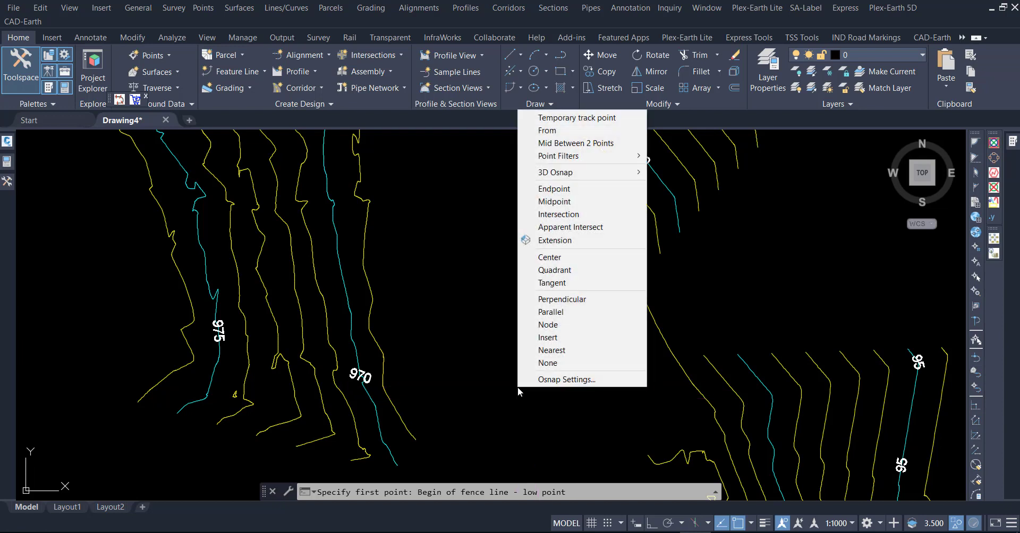
{"action": "left_click", "coordinate": [554, 189]}
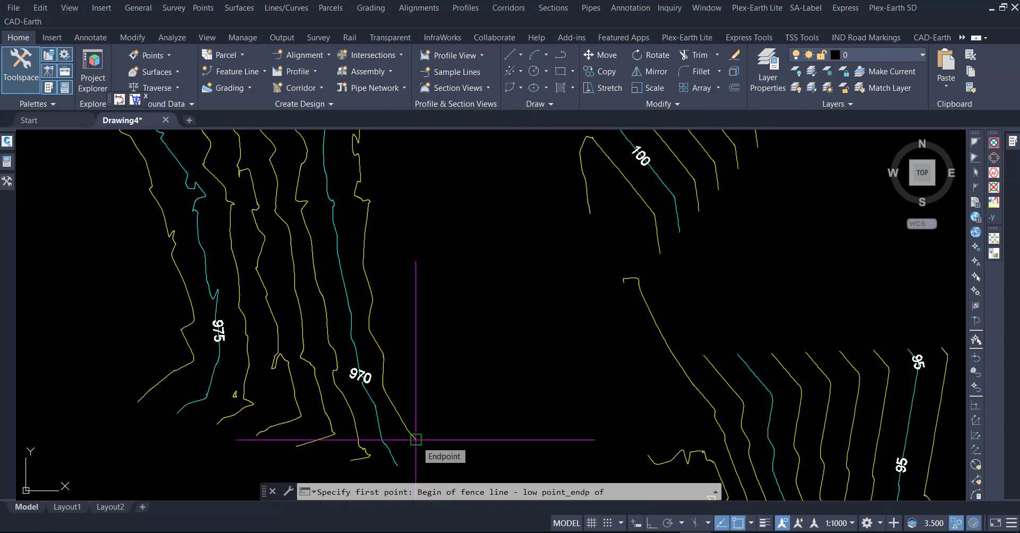
{"action": "left_click", "coordinate": [416, 439]}
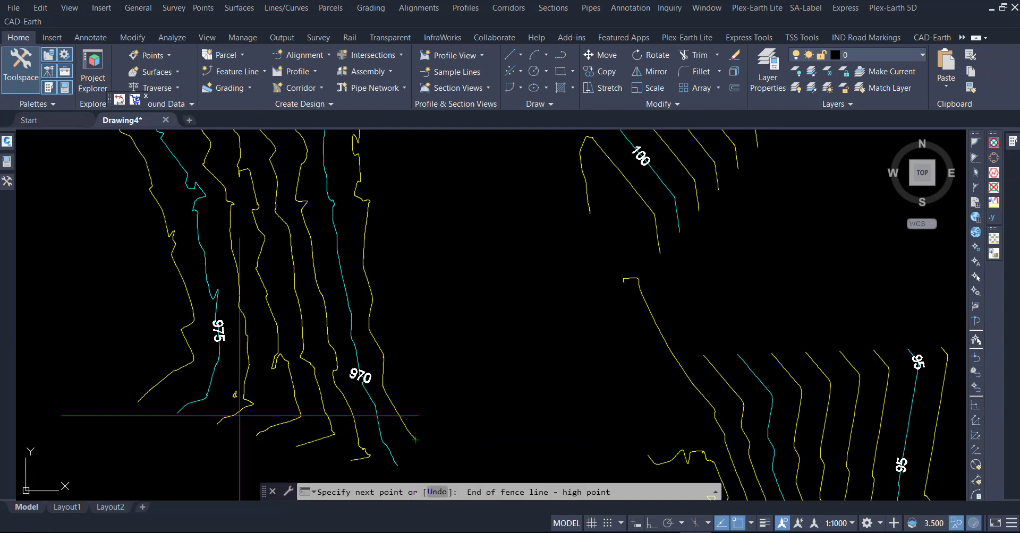
{"action": "right_click", "coordinate": [191, 435], "text": "shift"}
{"action": "left_click", "coordinate": [228, 238]}
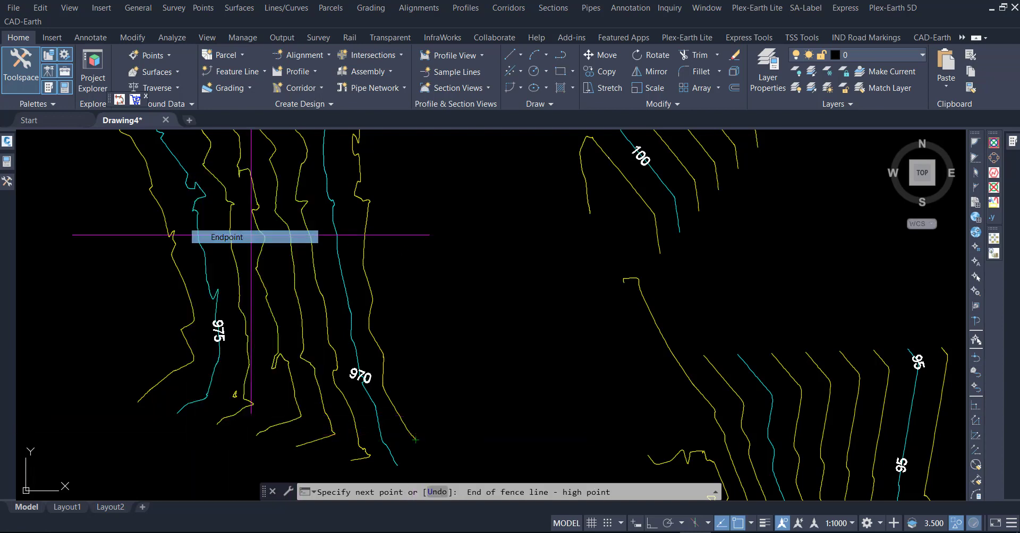
{"action": "left_click", "coordinate": [138, 403]}
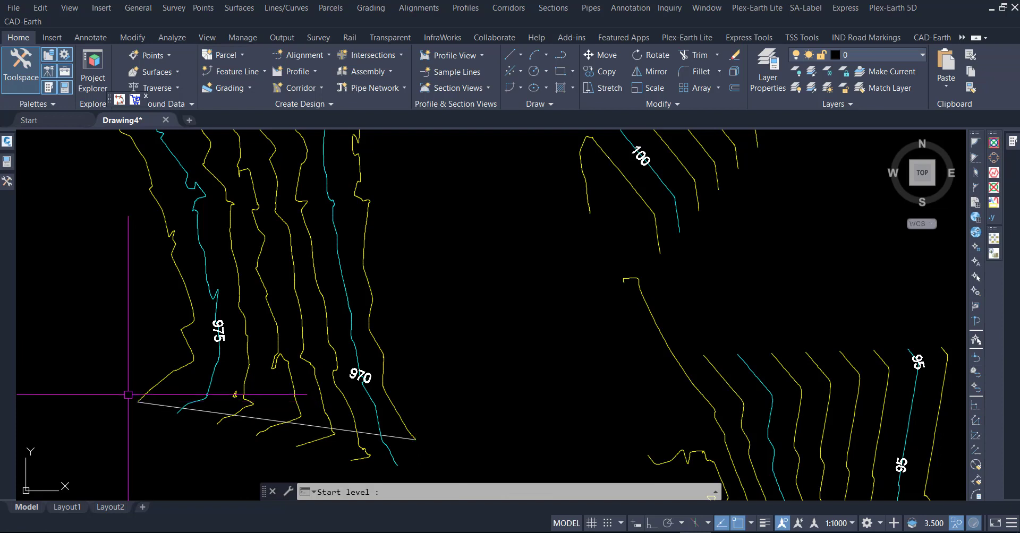
{"action": "type", "text": "97"}
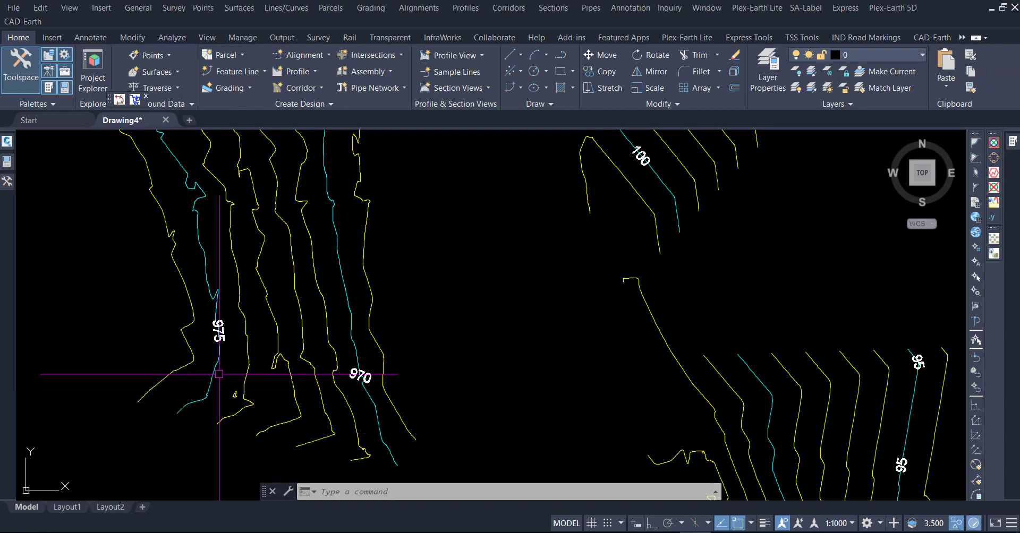
Step: Confirm the cyan 975 contour reads elevation 975.000, then close Properties and zoom out
{"action": "left_click", "coordinate": [6, 161]}
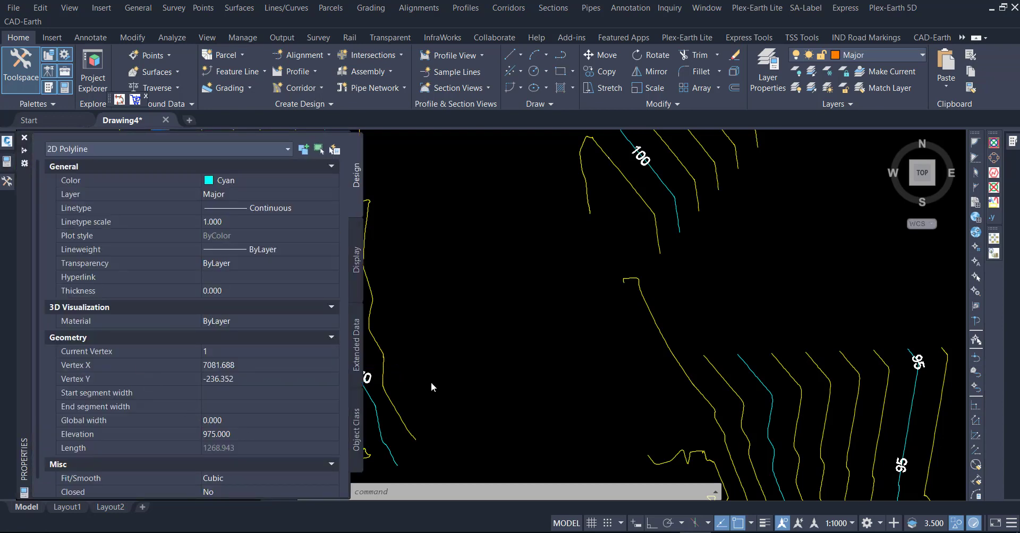
{"action": "key", "text": "Escape"}
{"action": "key", "text": "ctrl+1"}
{"action": "scroll", "coordinate": [416, 372], "scroll_direction": "down", "scroll_amount": 2}
{"action": "scroll", "coordinate": [316, 411], "scroll_direction": "down", "scroll_amount": 2}
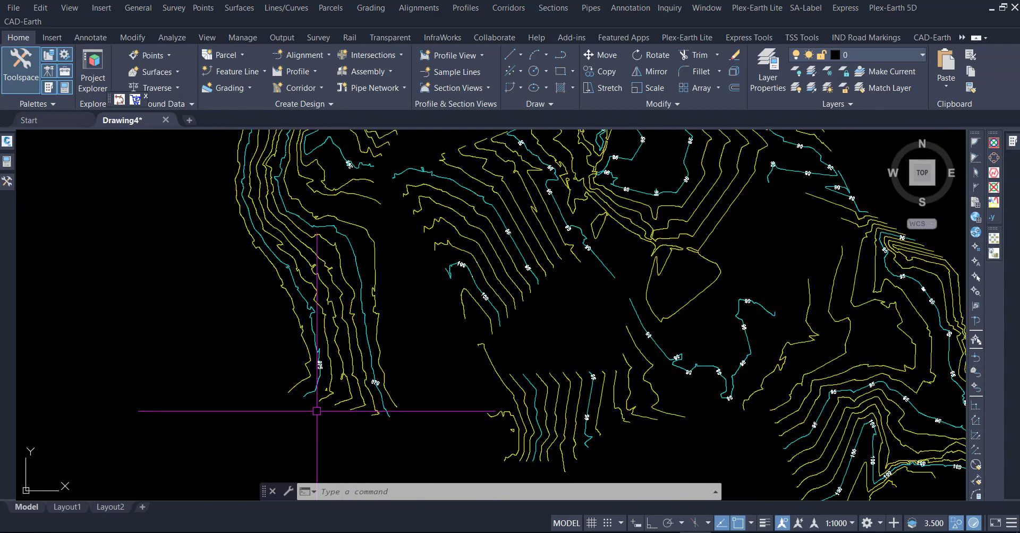
{"action": "scroll", "coordinate": [316, 411], "scroll_direction": "down", "scroll_amount": 2}
{"action": "middle_click_drag", "start_coordinate": [367, 270], "coordinate": [359, 305]}
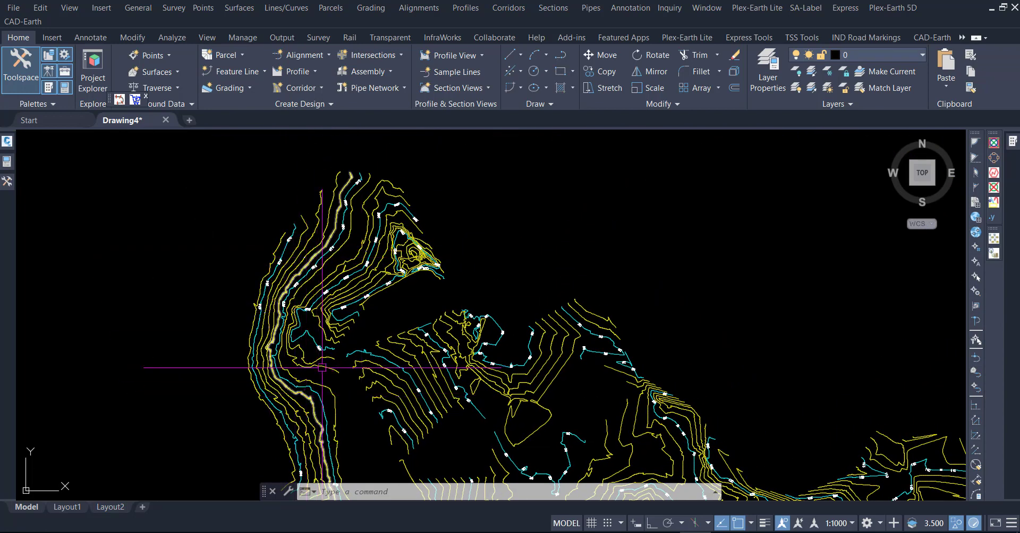